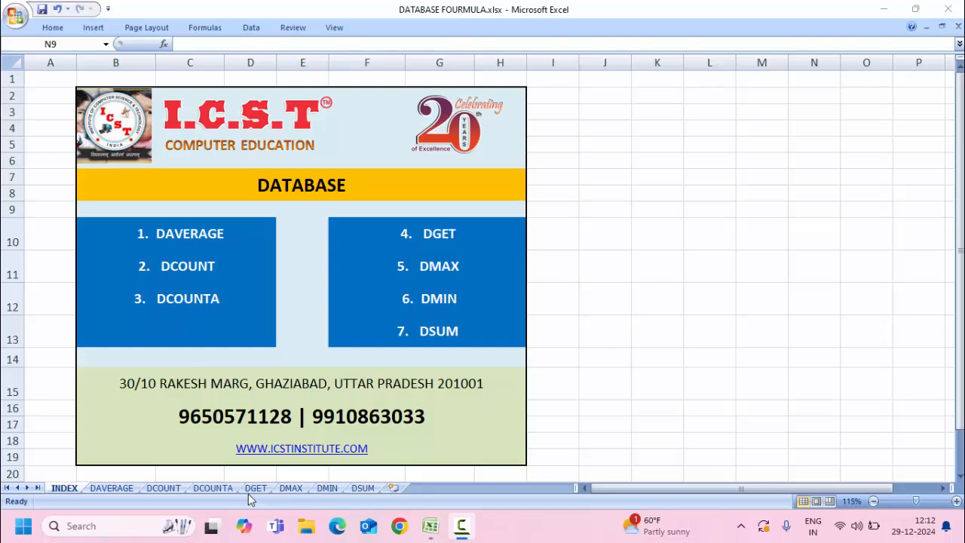
Open the DGET worksheet and examine its database range, the criteria table and the stock result cell.
click(261, 488)
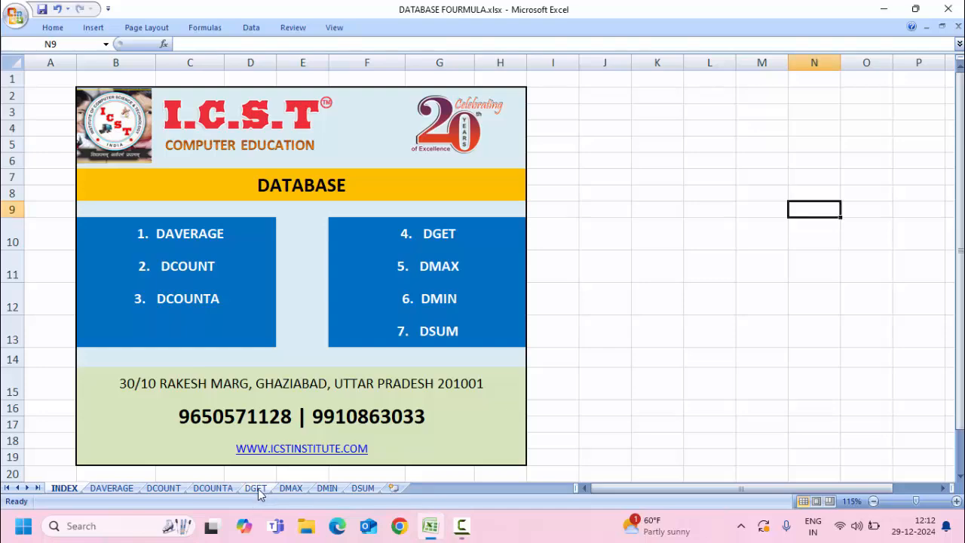
click(257, 488)
click(614, 233)
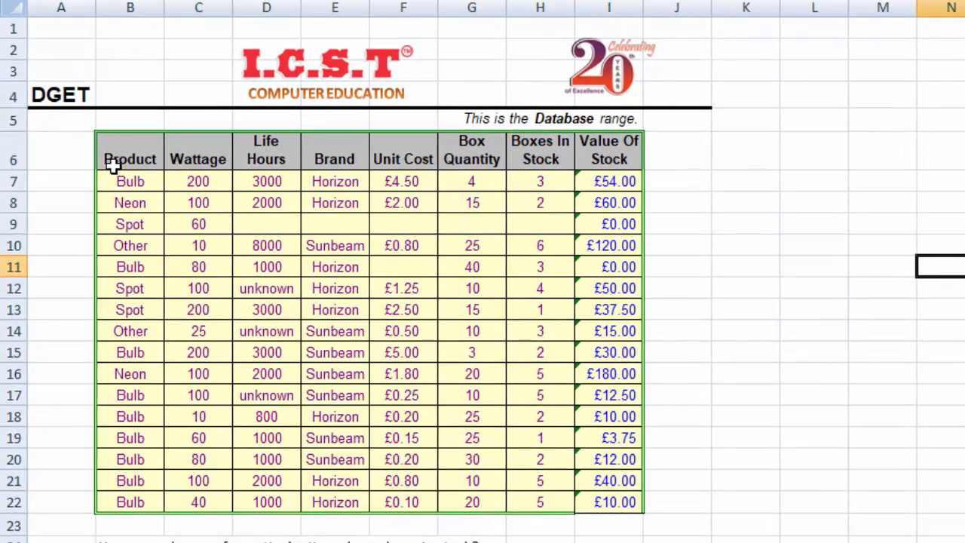
mouse_move(111, 164)
mouse_down()
mouse_move(103, 138)
mouse_move(445, 463)
mouse_move(566, 500)
mouse_move(601, 498)
mouse_up()
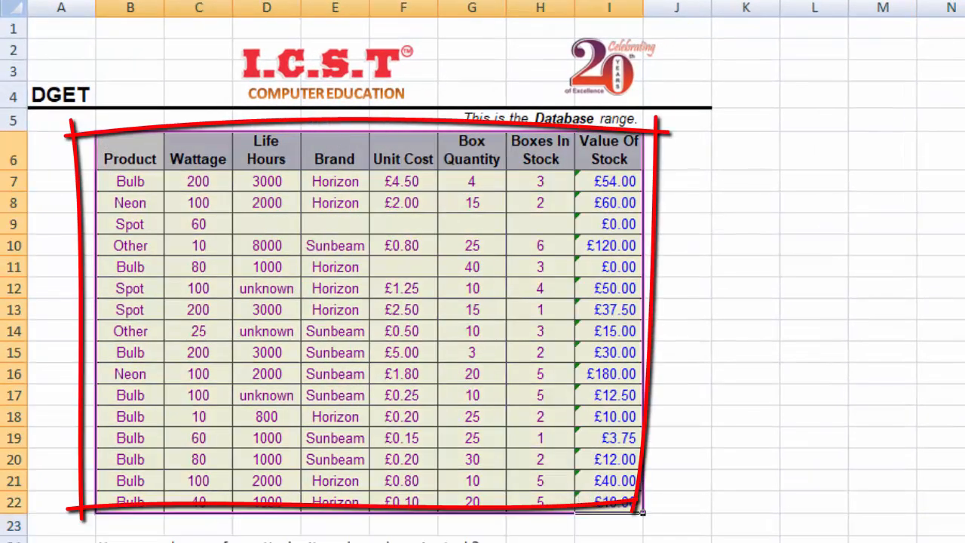
scroll(482, 302, down, 2)
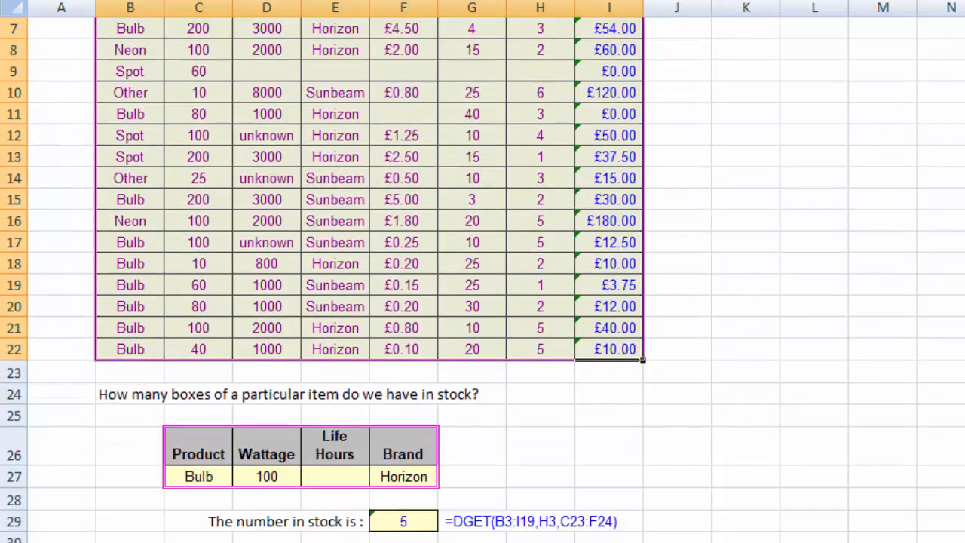
scroll(482, 301, down, 1)
click(661, 417)
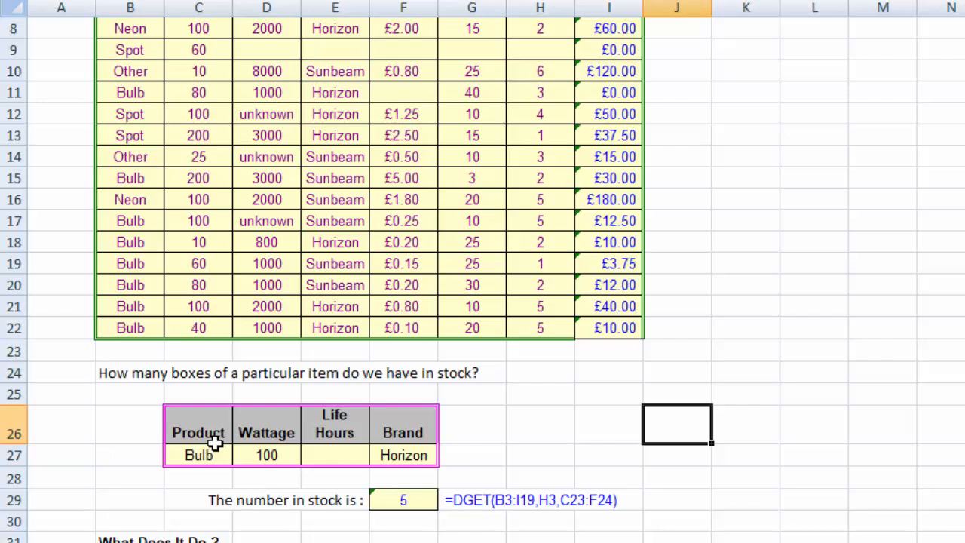
click(211, 416)
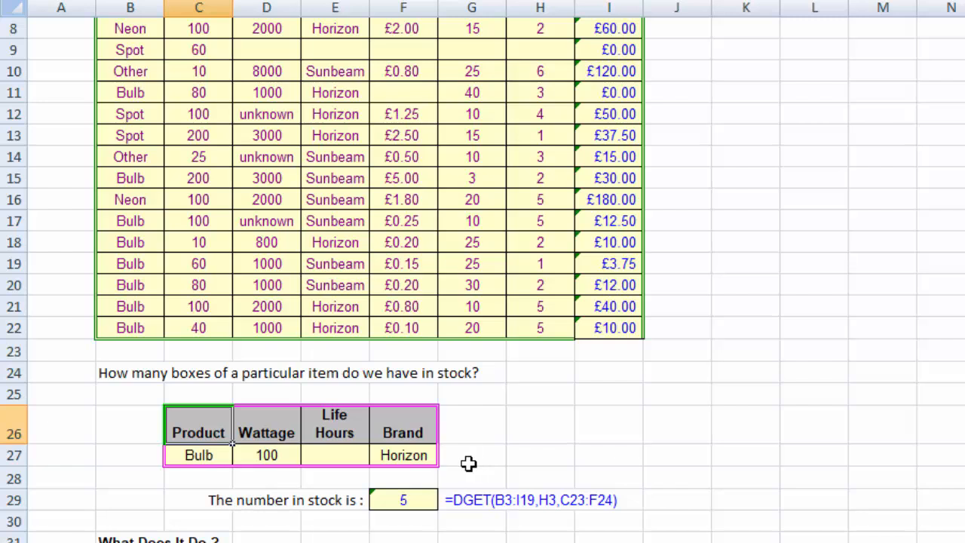
click(333, 453)
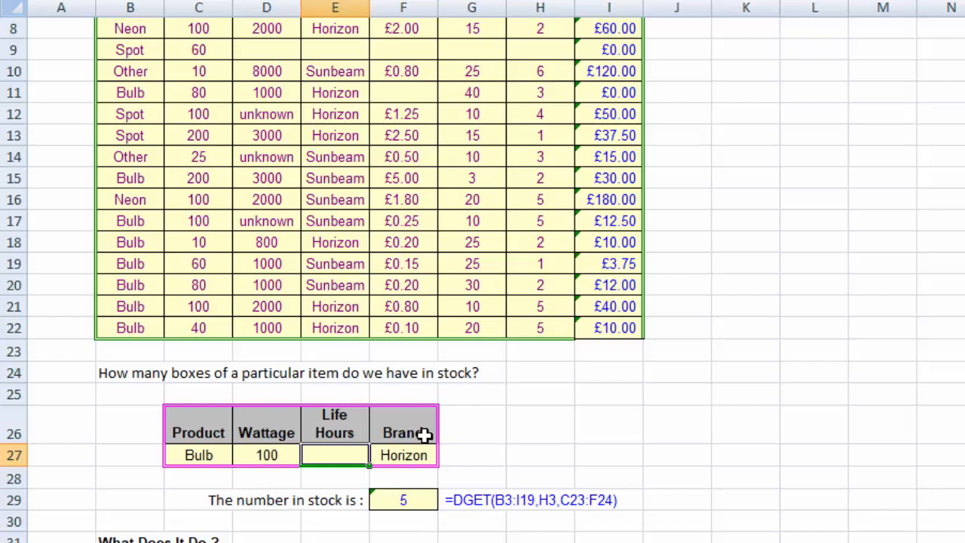
click(403, 500)
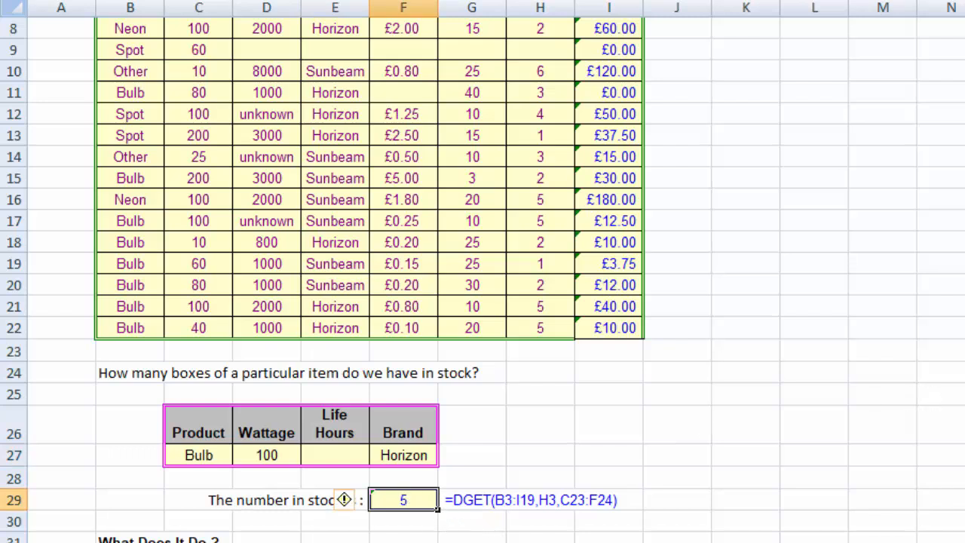
Turn on filtering for the database table and show only records with Product Bulb and Wattage 100.
scroll(482, 282, up, 2)
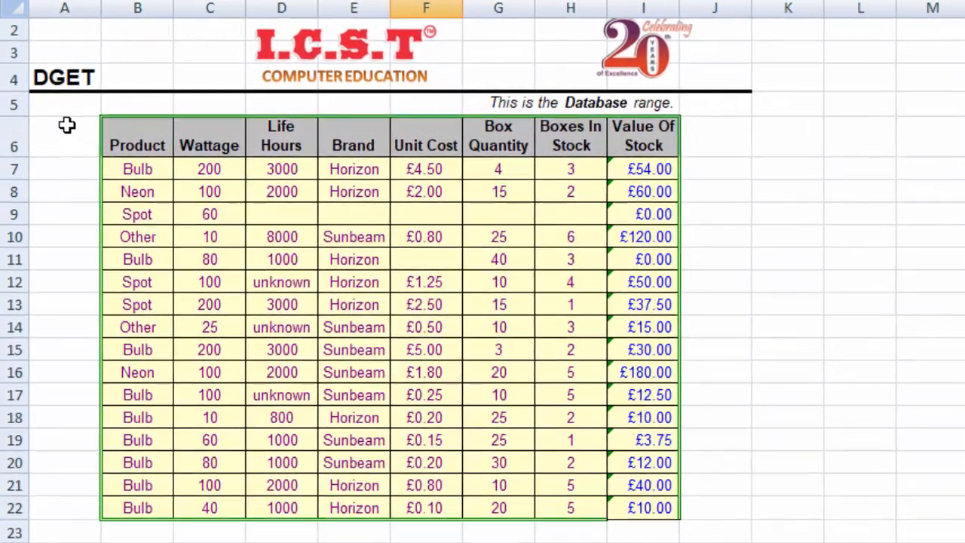
key(ctrl+shift+l)
click(155, 138)
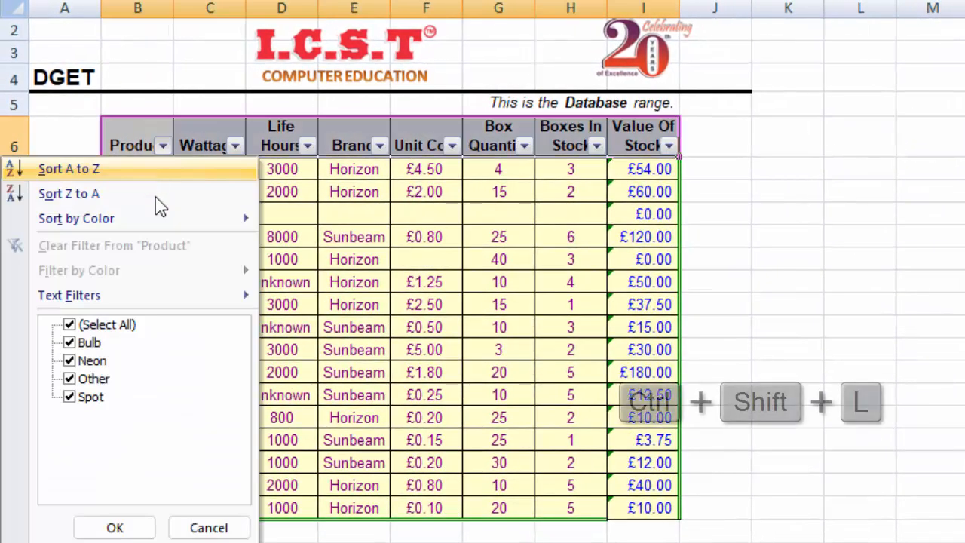
click(120, 326)
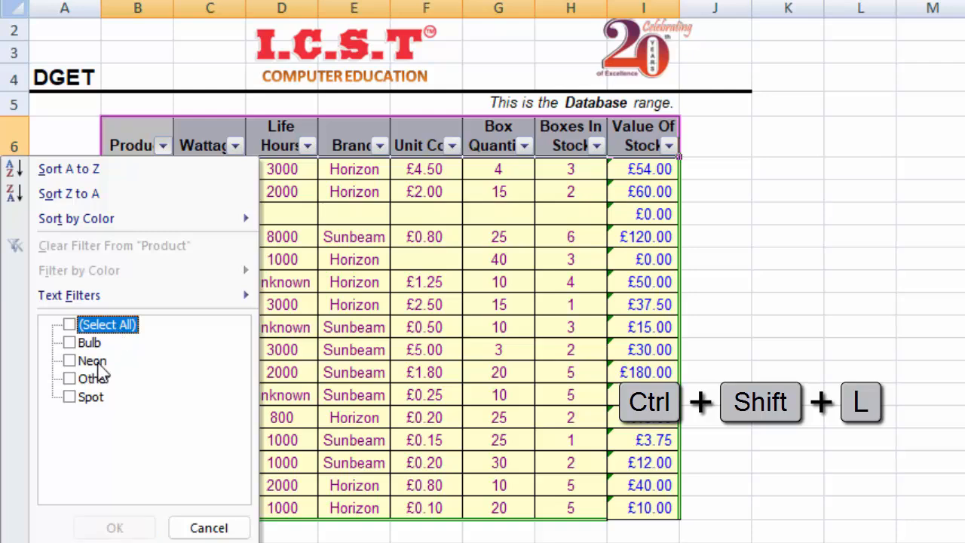
click(89, 342)
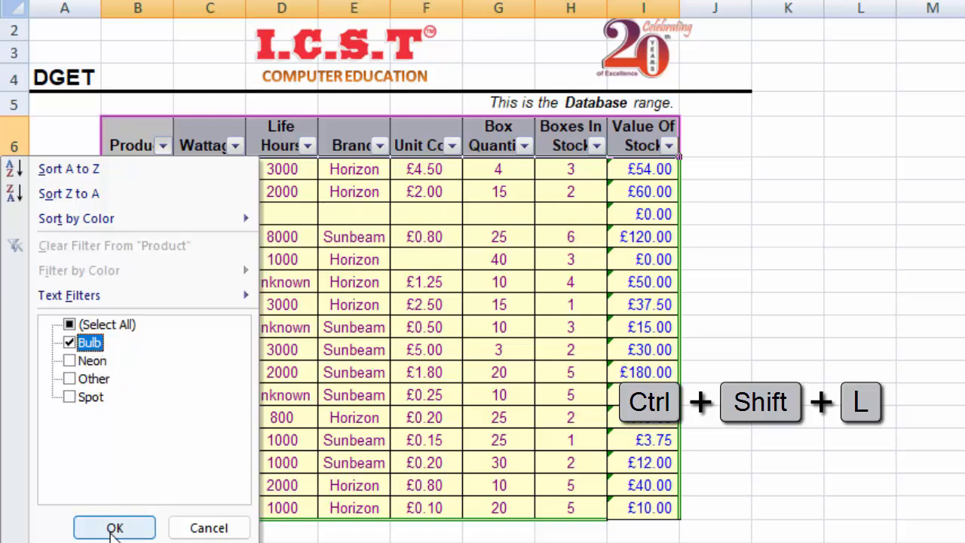
click(115, 527)
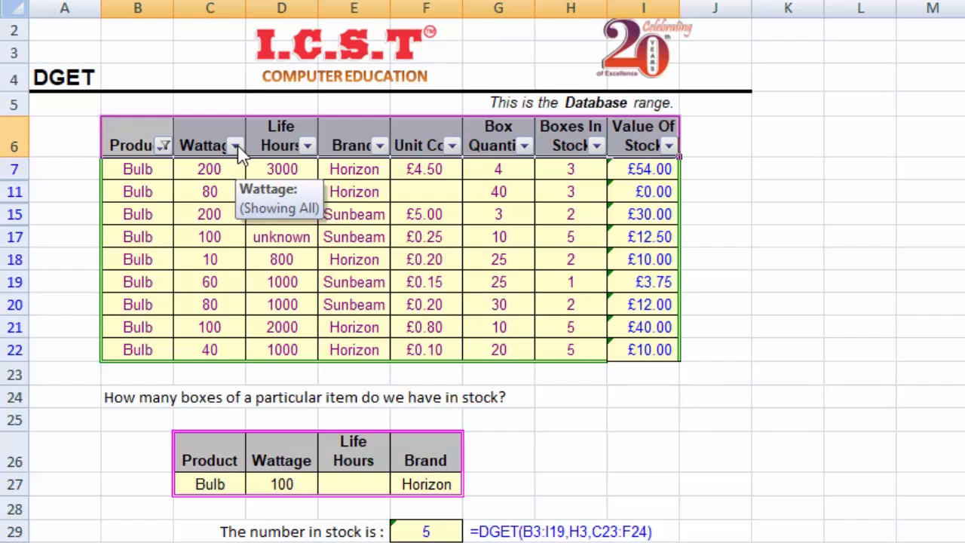
click(236, 146)
click(99, 332)
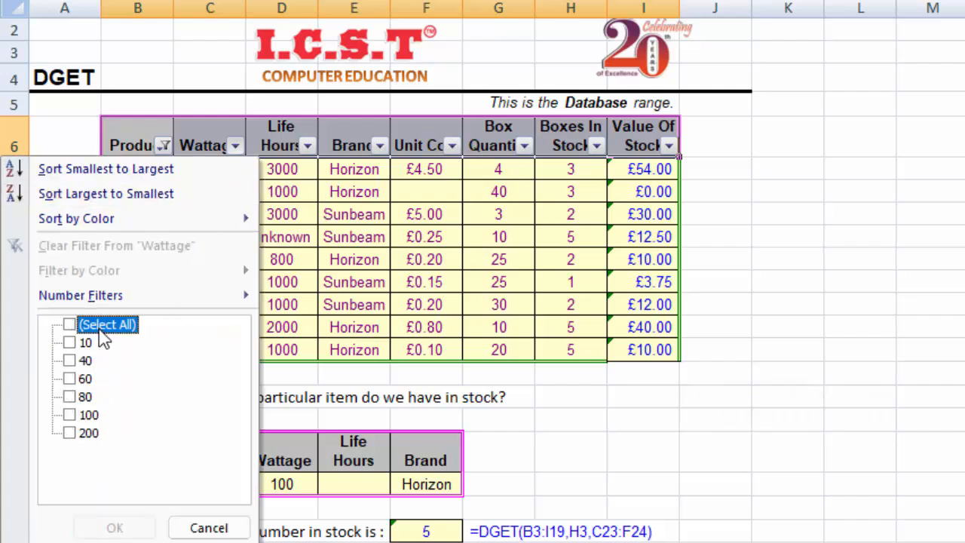
click(70, 415)
click(113, 527)
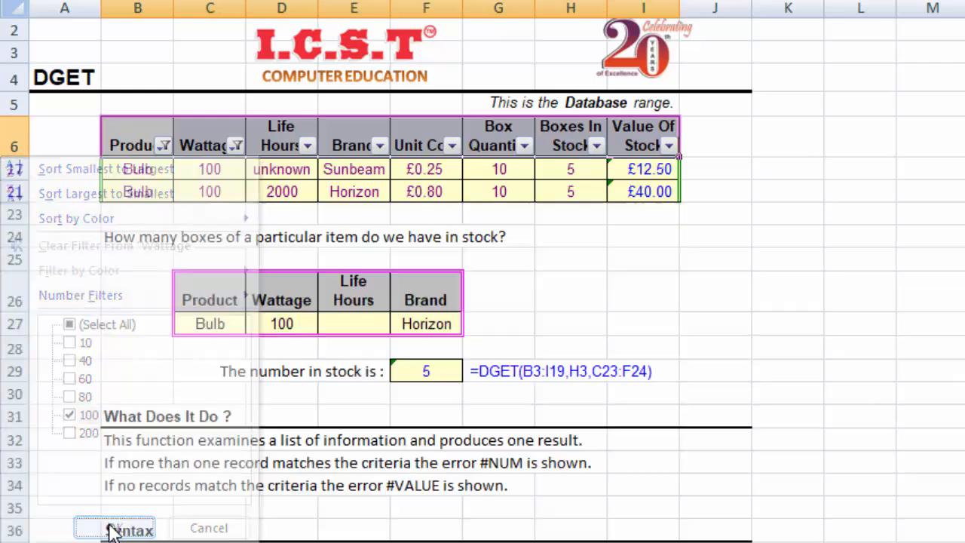
Set Boxes In Stock for the 100-watt Sunbeam bulb in row 17 to 6.
click(304, 172)
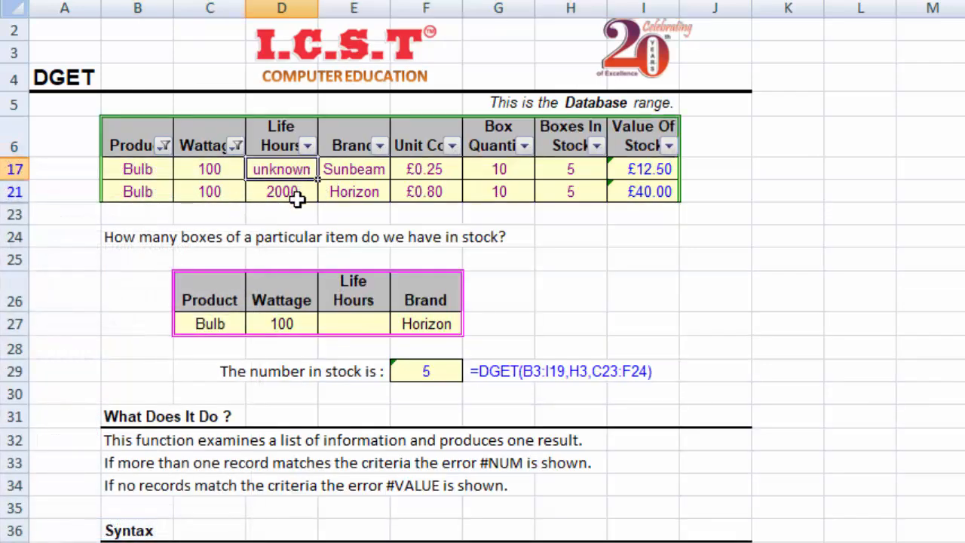
click(297, 196)
click(576, 173)
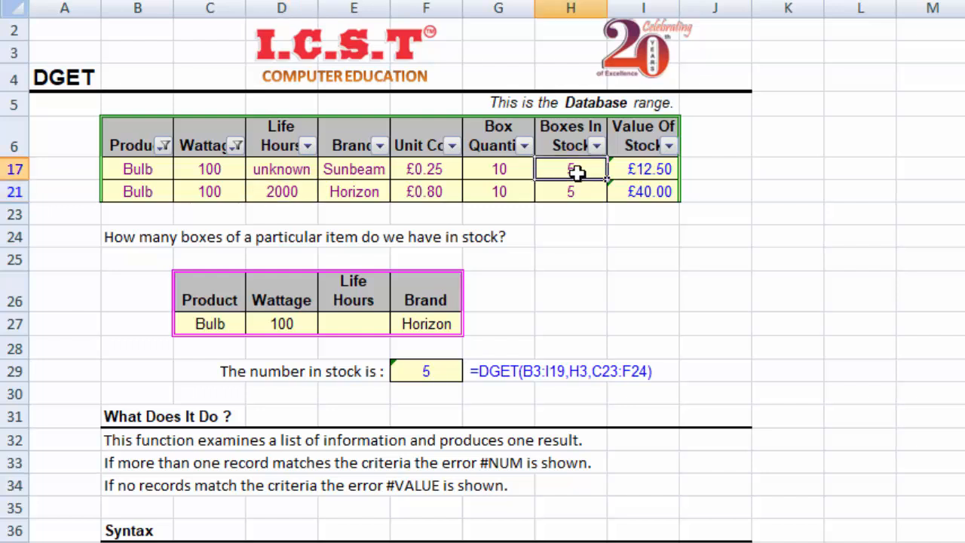
text(6)
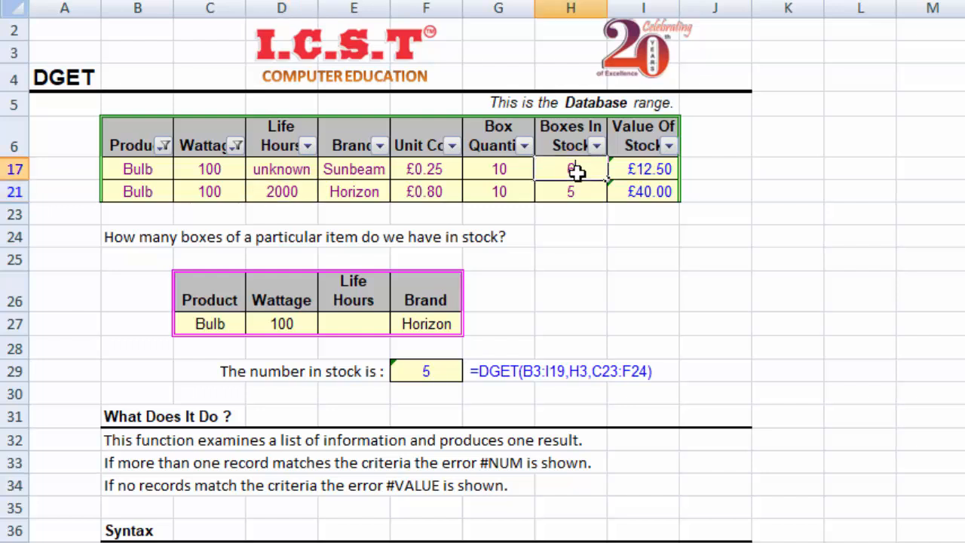
key(Return)
key(Return)
key(Return)
key(Return)
key(Return)
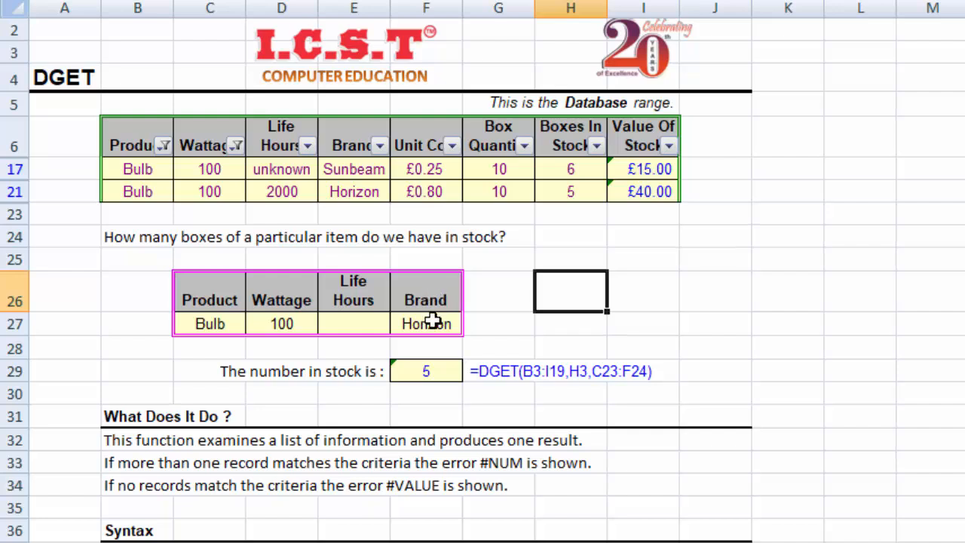
Try the Brand criterion as a reference to the Sunbeam brand cell in row 17, and undo that change.
drag(139, 191, 206, 191)
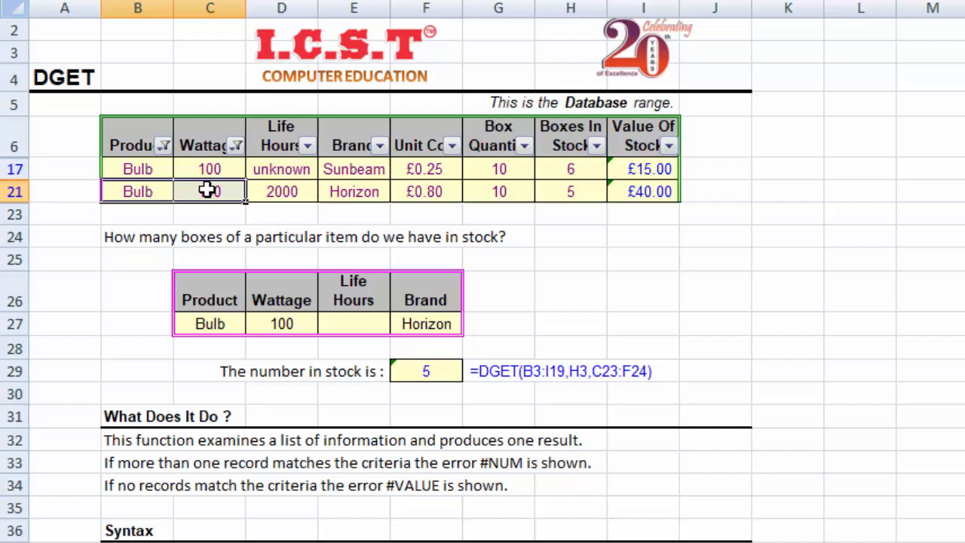
click(282, 190)
click(375, 190)
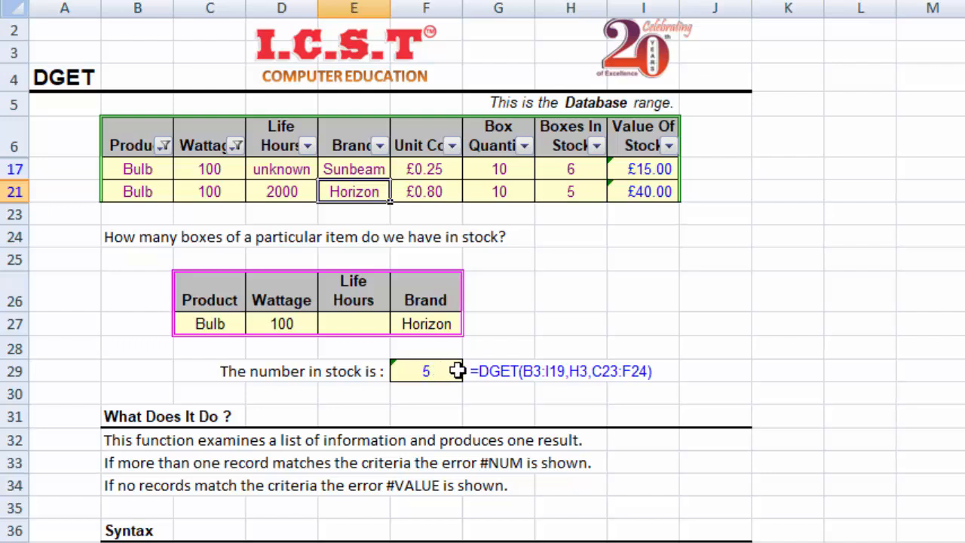
click(422, 323)
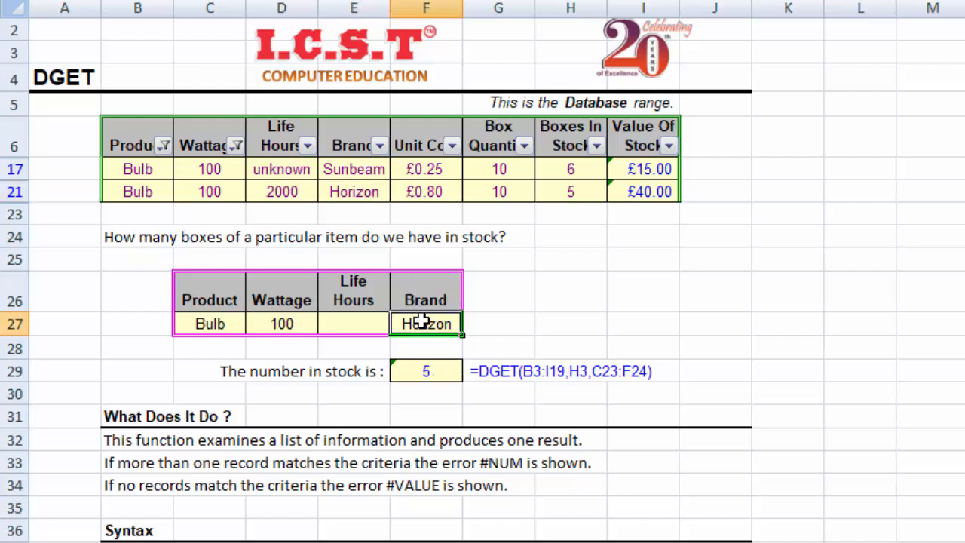
double_click(421, 322)
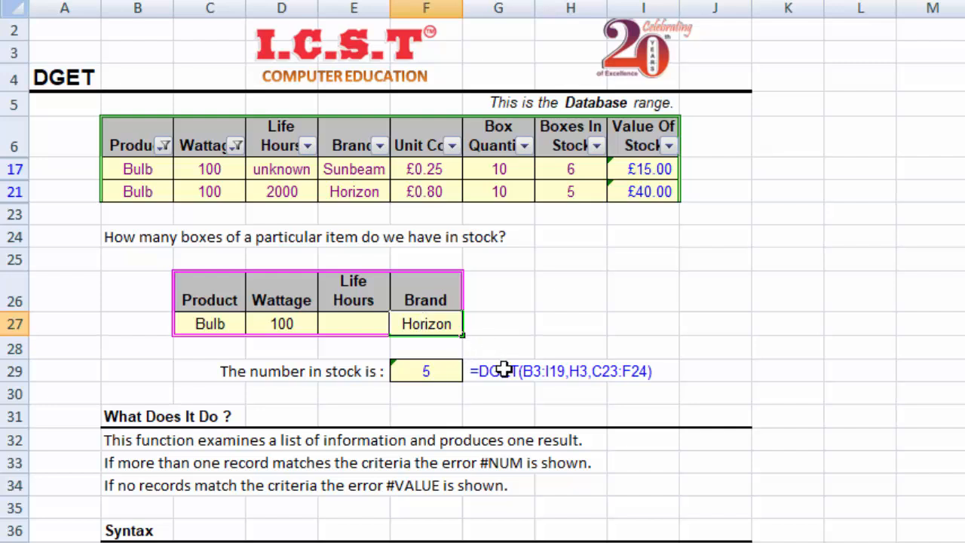
click(543, 323)
click(418, 324)
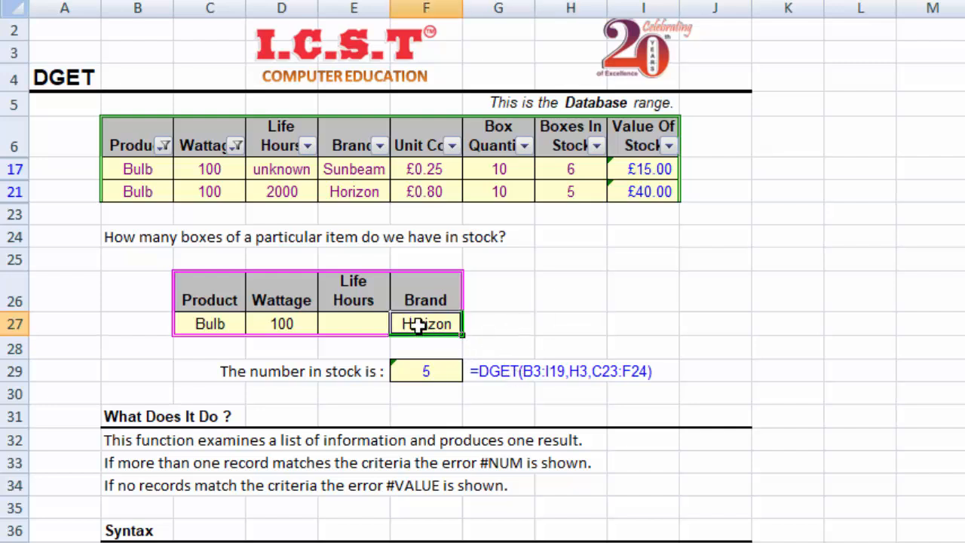
text(=)
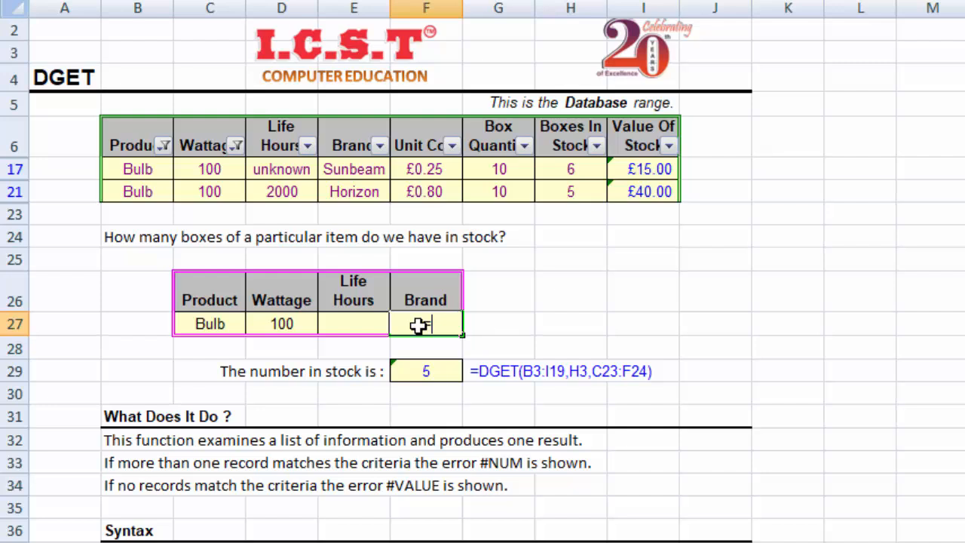
click(364, 166)
key(Return)
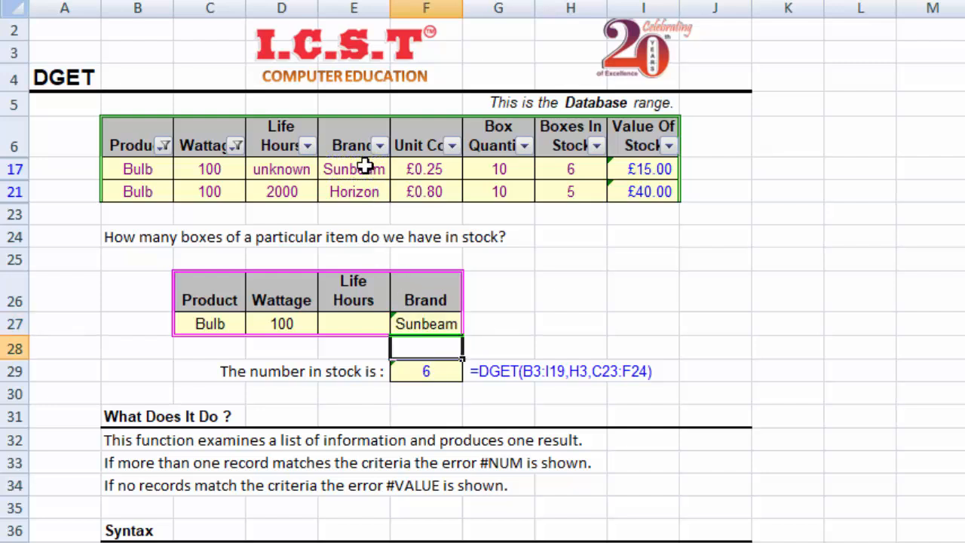
click(579, 169)
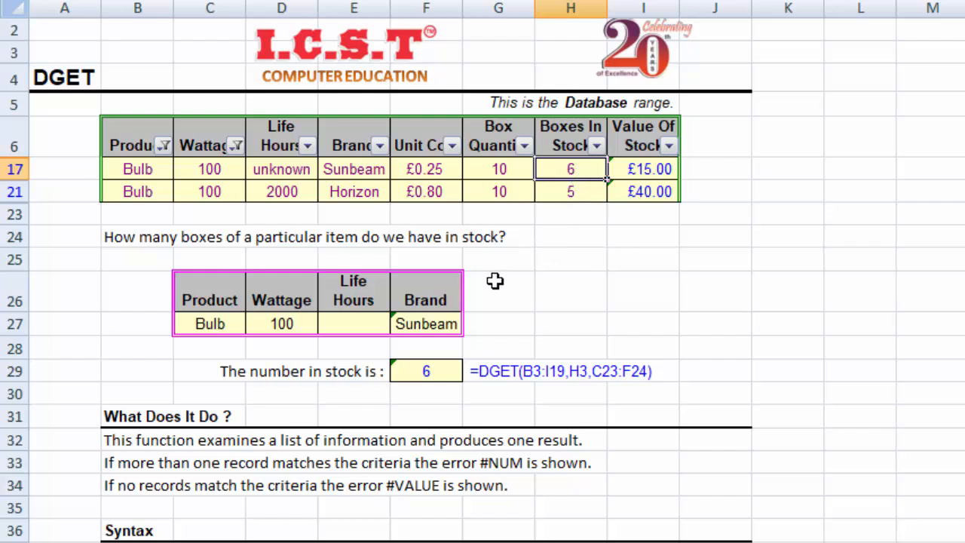
key(ctrl+z)
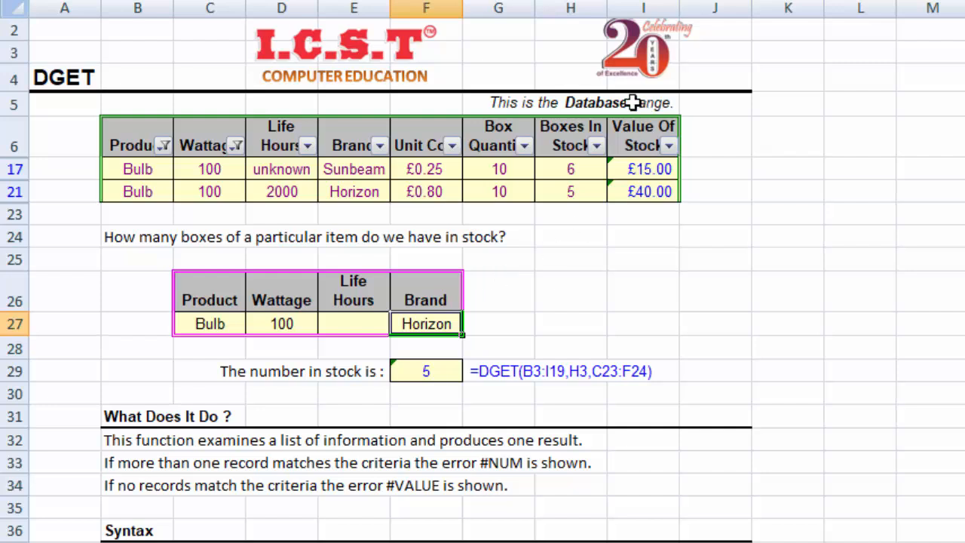
Reset the Wattage and Product filters so that all values are included in the database table.
click(236, 145)
click(110, 329)
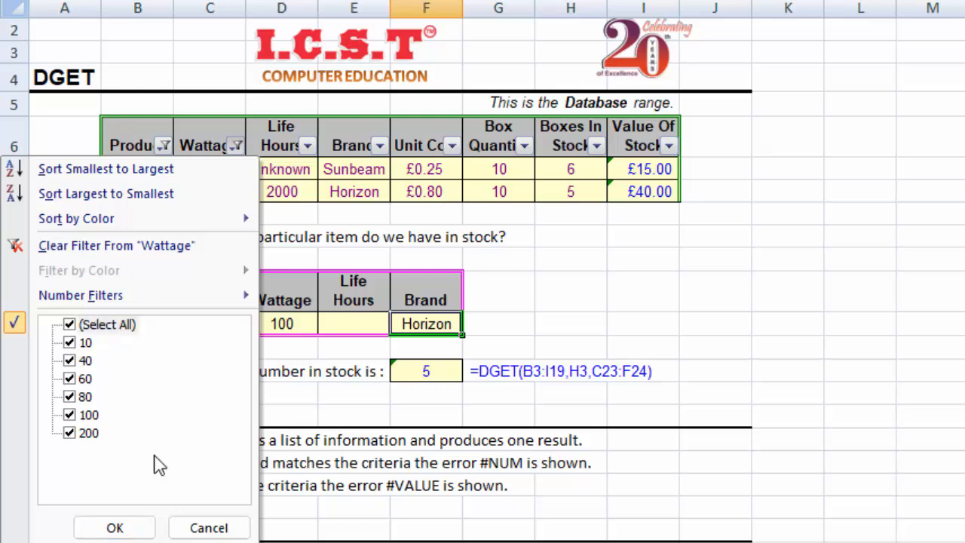
click(134, 524)
click(166, 147)
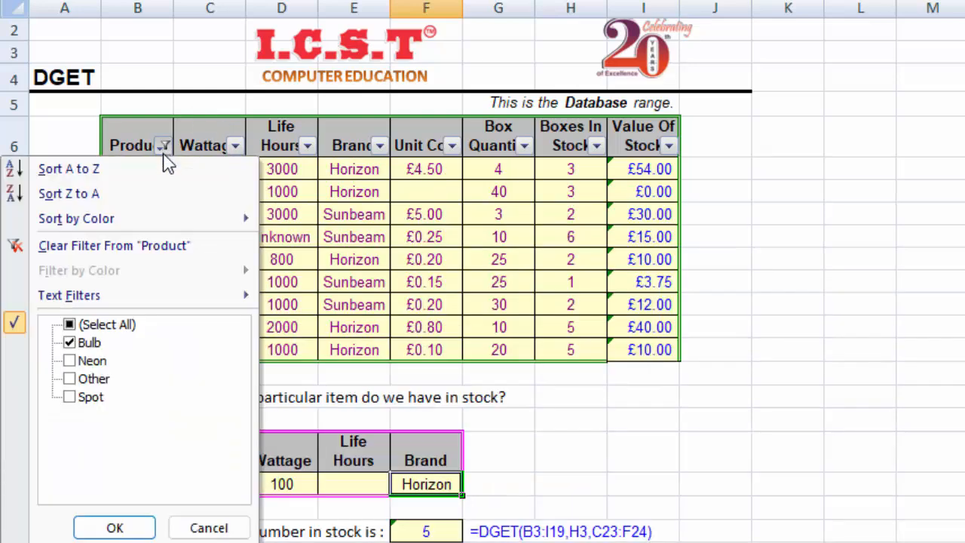
click(114, 326)
click(115, 529)
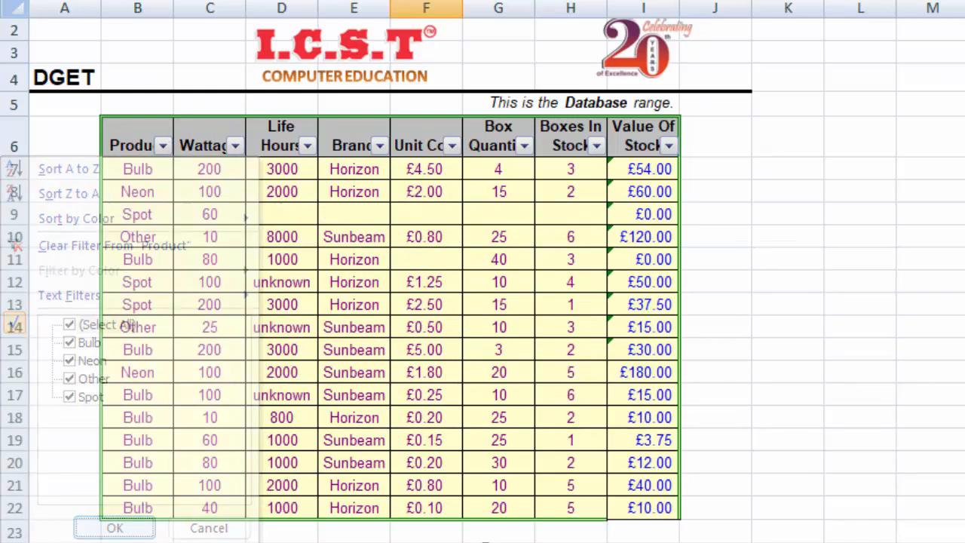
click(835, 518)
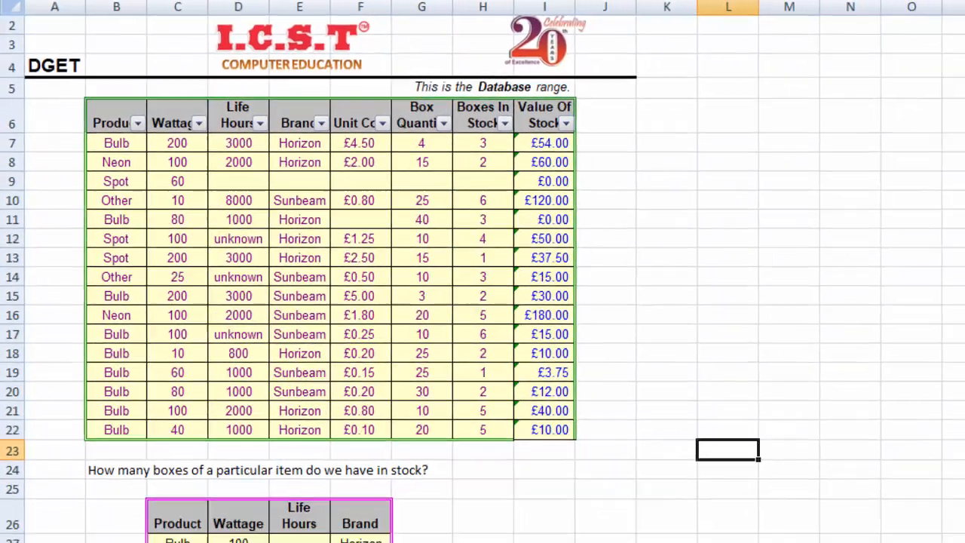
Start a DGET formula in the number-in-stock cell F29 with the whole table B6:I22 as the database argument.
scroll(483, 286, down, 3)
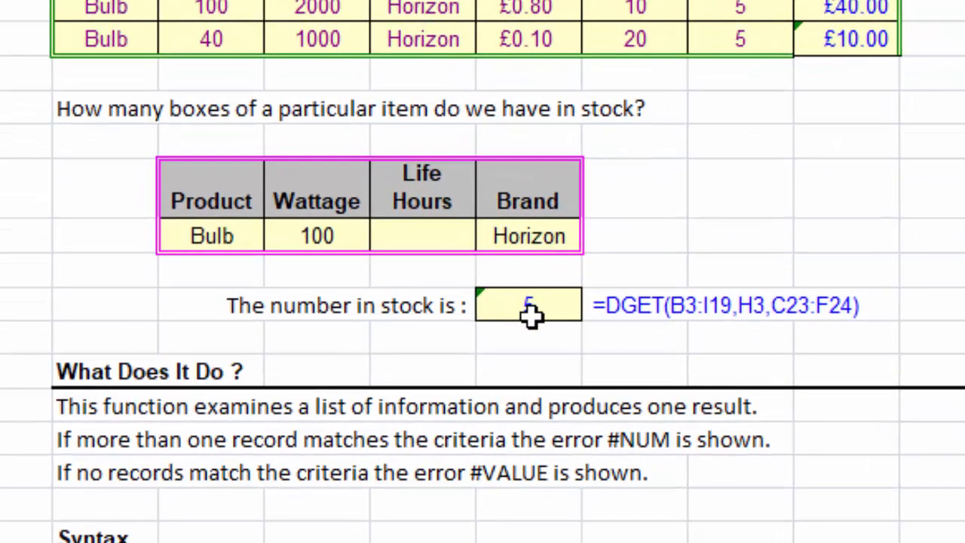
click(530, 314)
text(=dge)
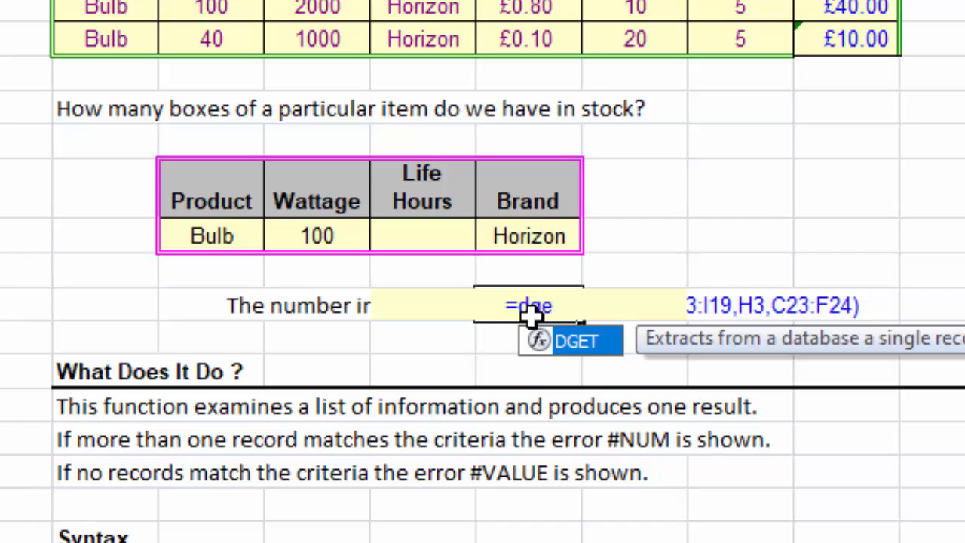
text(ty)
key(BackSpace)
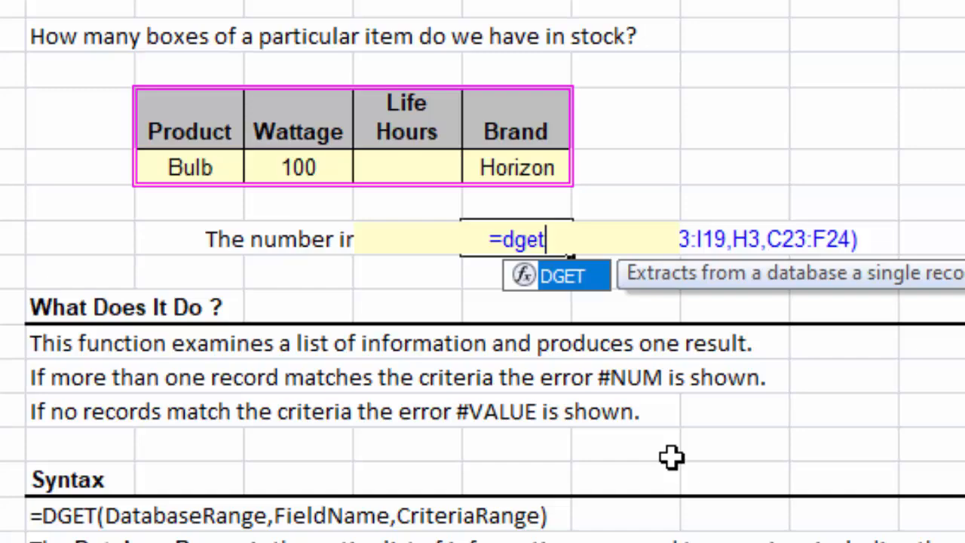
key(Tab)
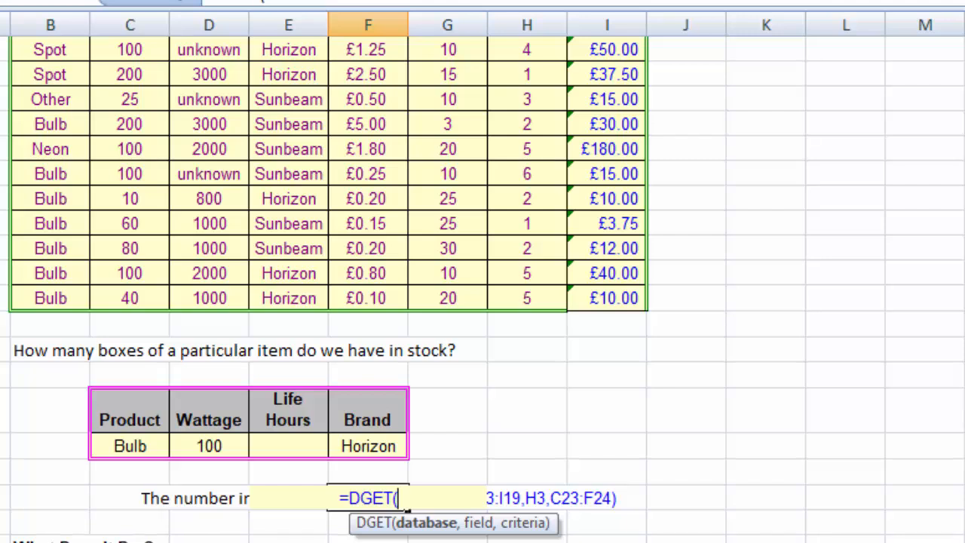
scroll(404, 503, up, 3)
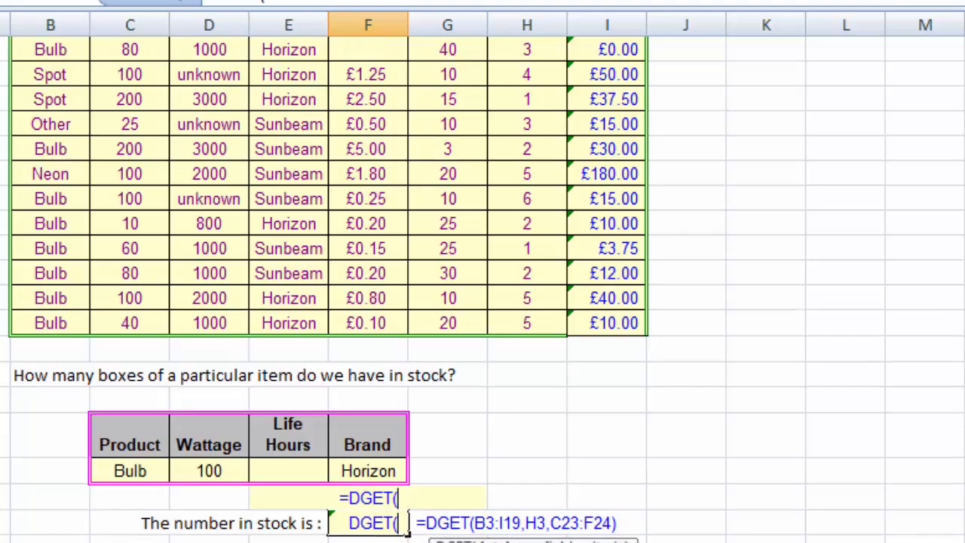
scroll(483, 293, up, 4)
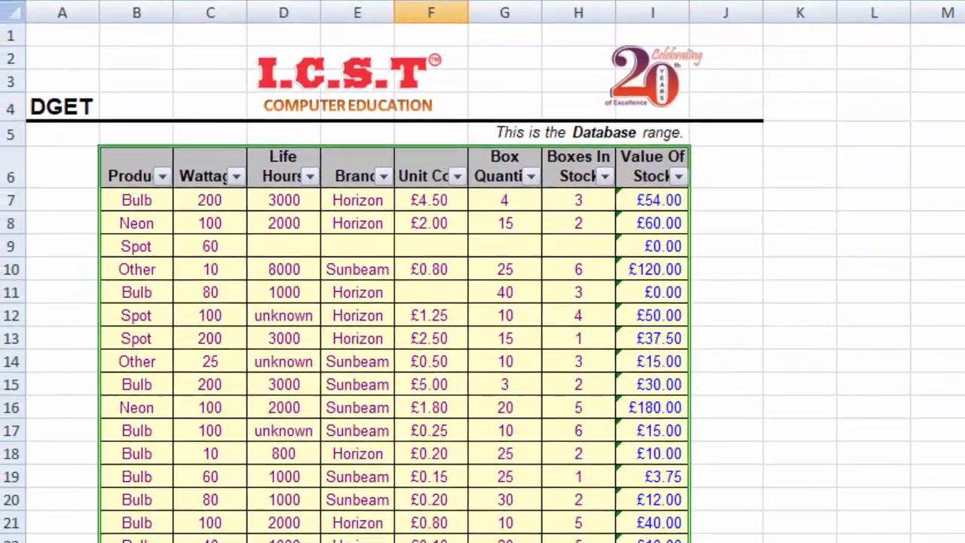
scroll(483, 292, down, 1)
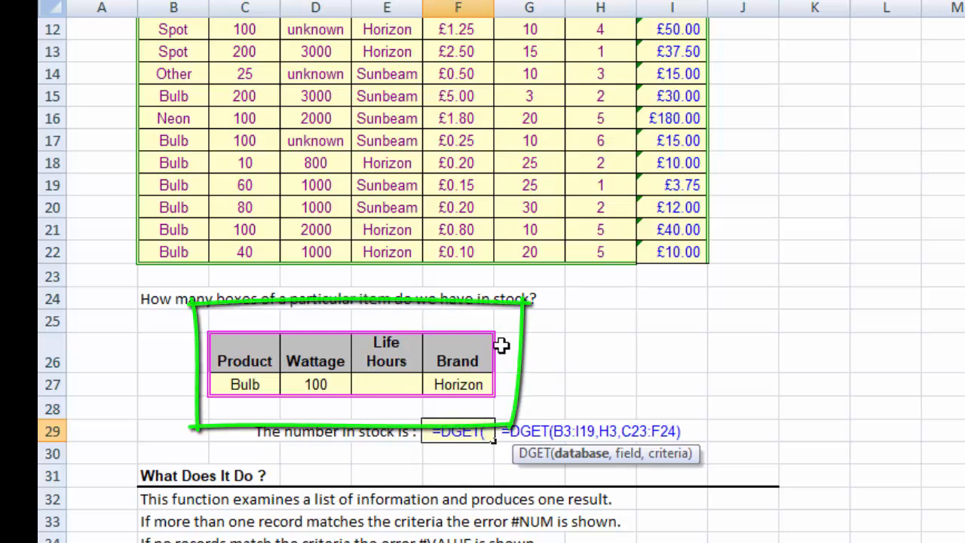
mouse_move(691, 252)
mouse_down()
mouse_move(309, 195)
mouse_move(151, 71)
mouse_move(151, 30)
mouse_move(153, 91)
mouse_up()
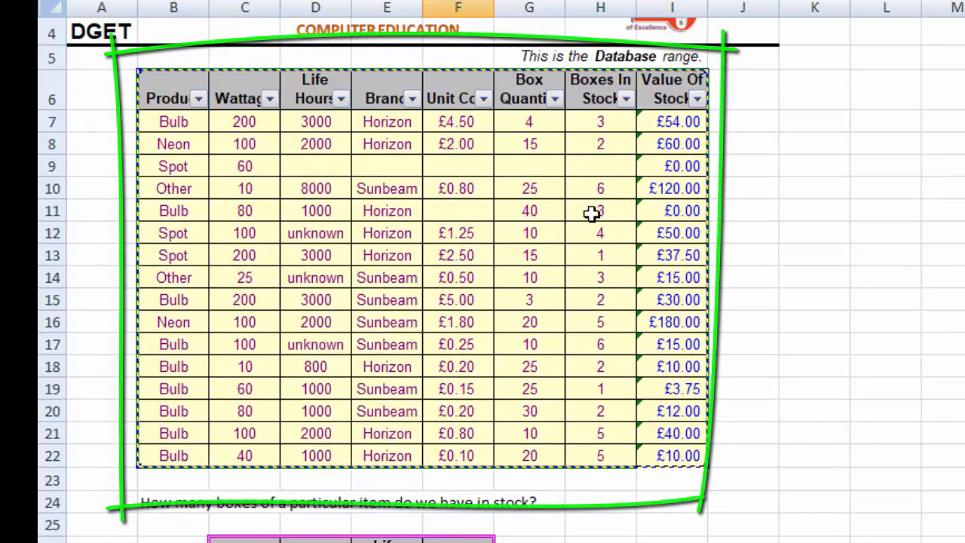
text(,)
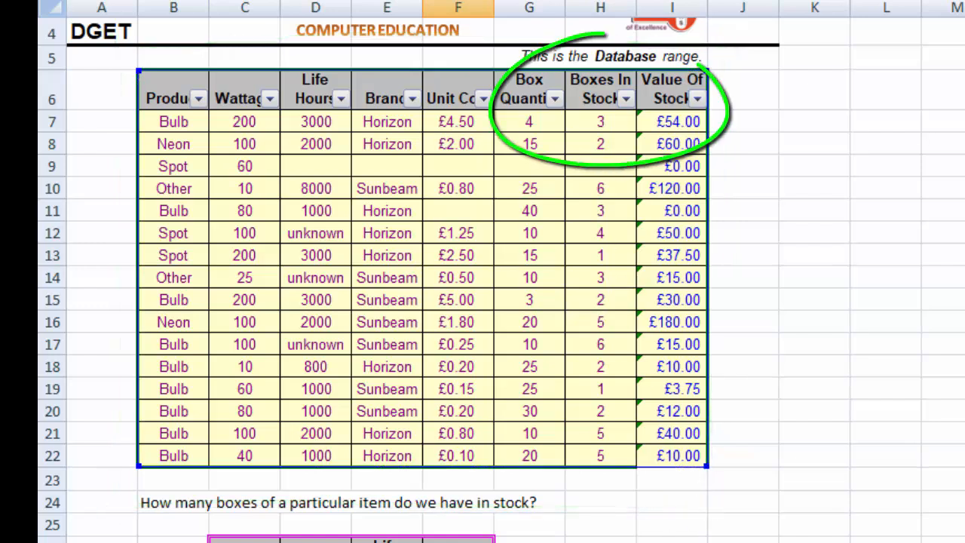
Complete the DGET formula with the Boxes In Stock header H6 as the field and C26:F27 as the criteria range.
click(599, 85)
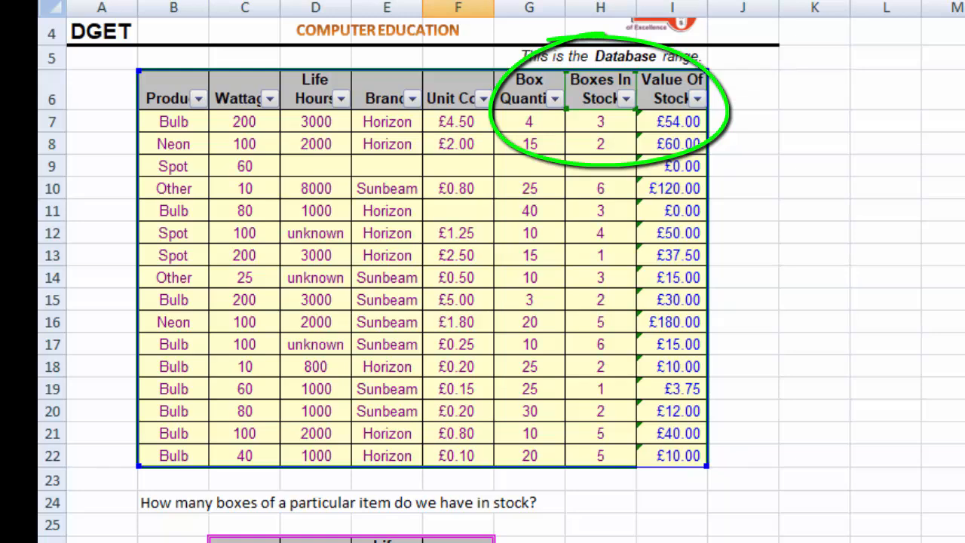
scroll(482, 279, up, 1)
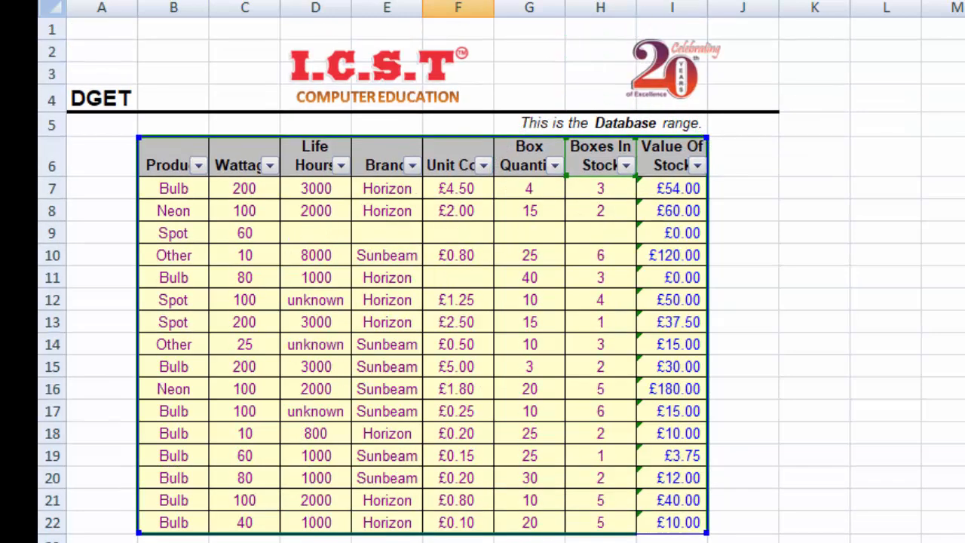
scroll(482, 279, down, 3)
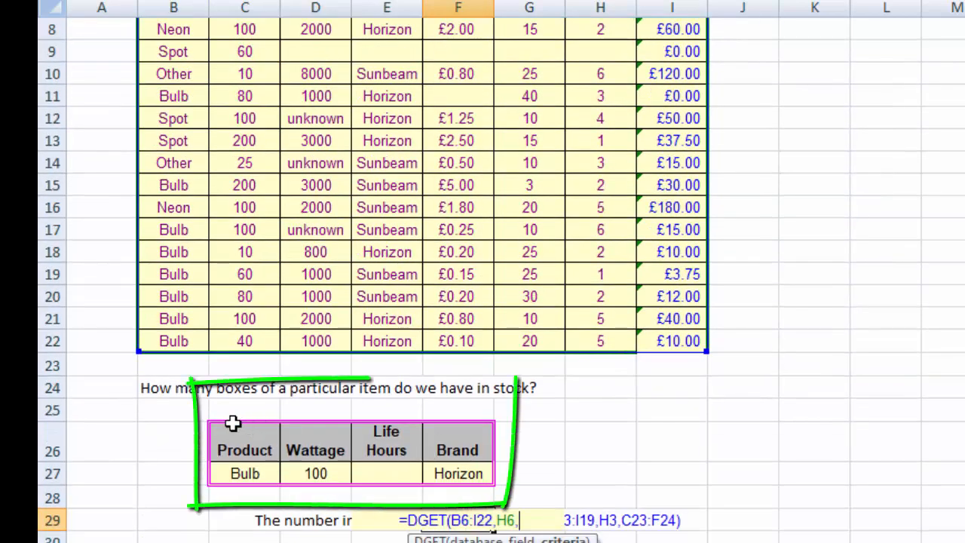
drag(232, 422, 468, 471)
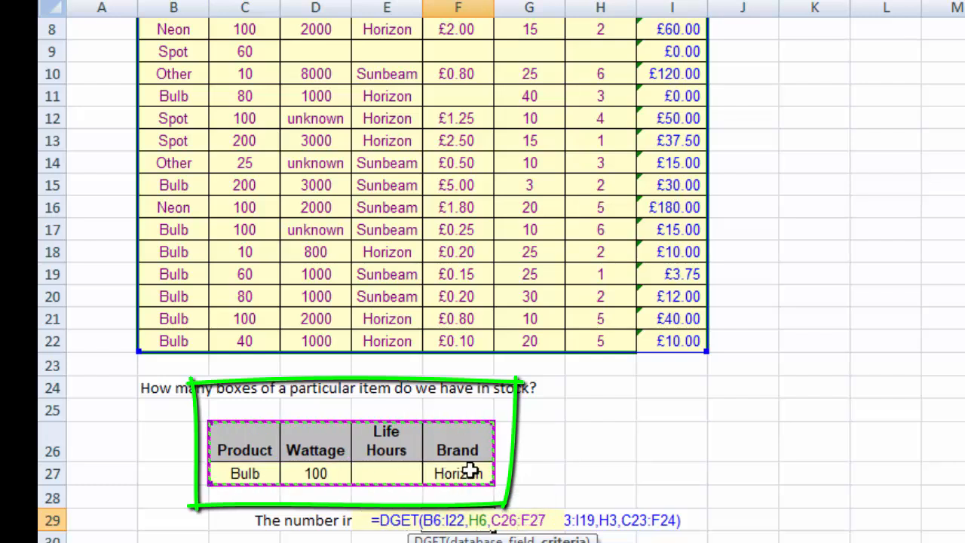
text())
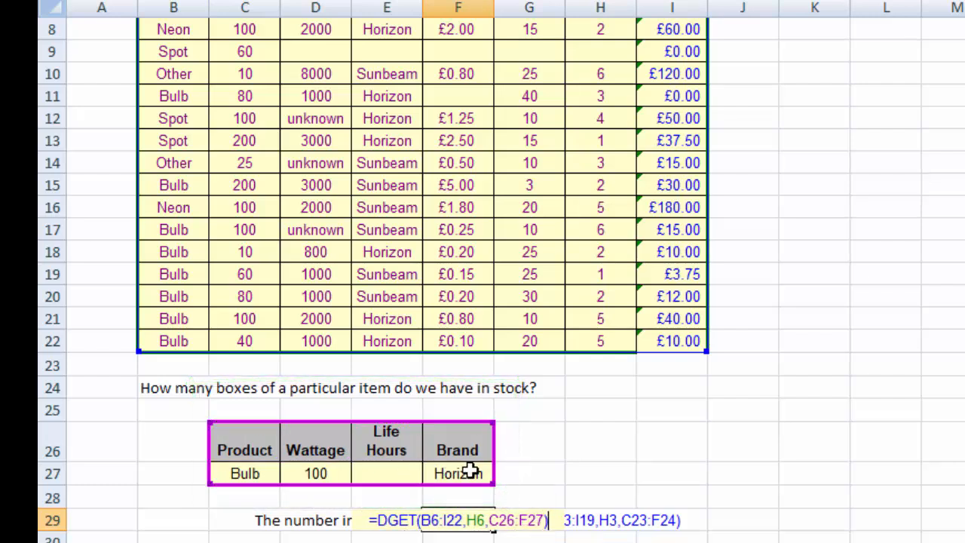
key(Return)
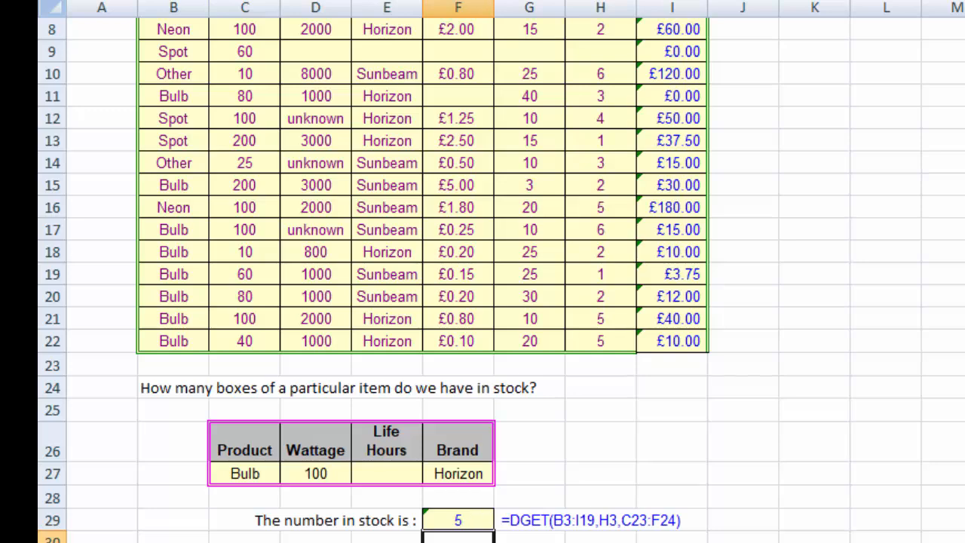
Filter the database table to show only records with Product Bulb and Wattage 100.
scroll(499, 247, up, 2)
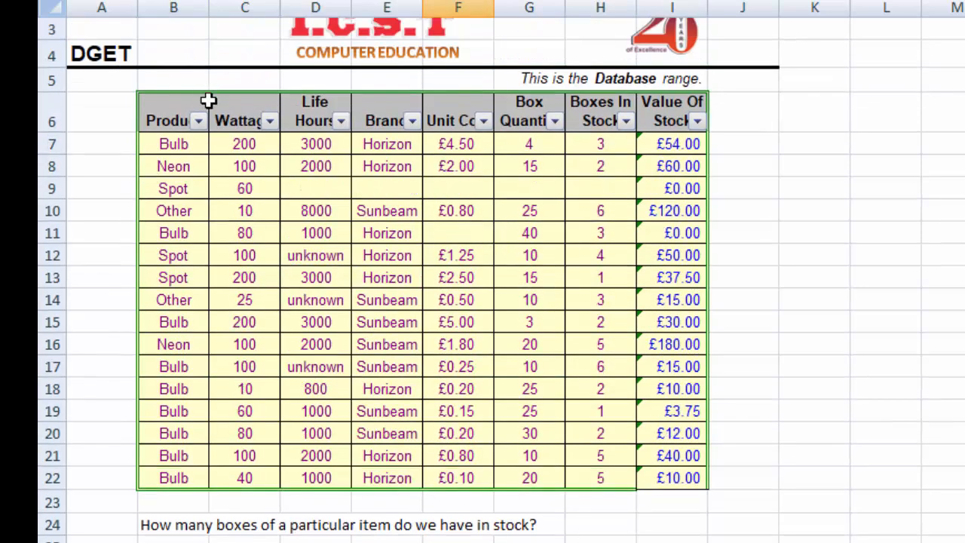
click(199, 122)
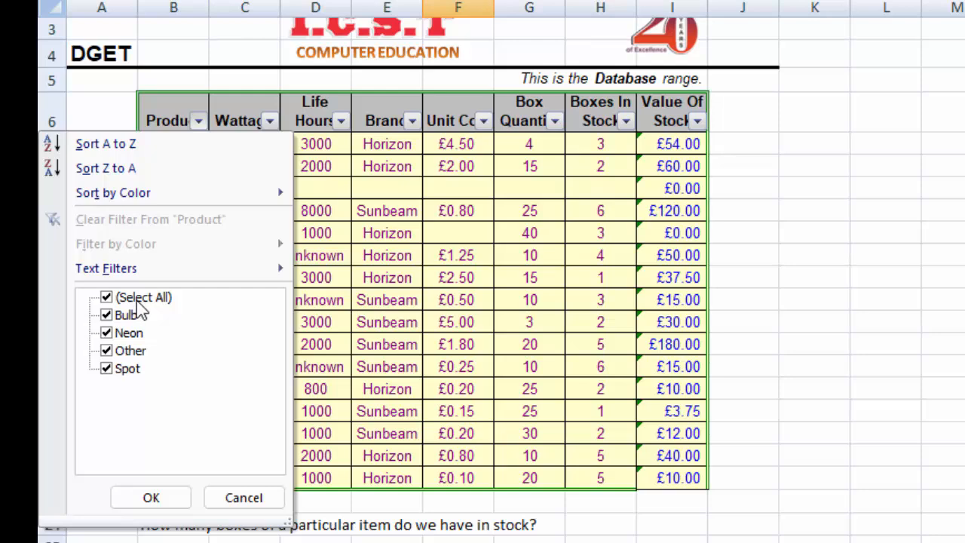
click(139, 298)
click(124, 315)
click(181, 498)
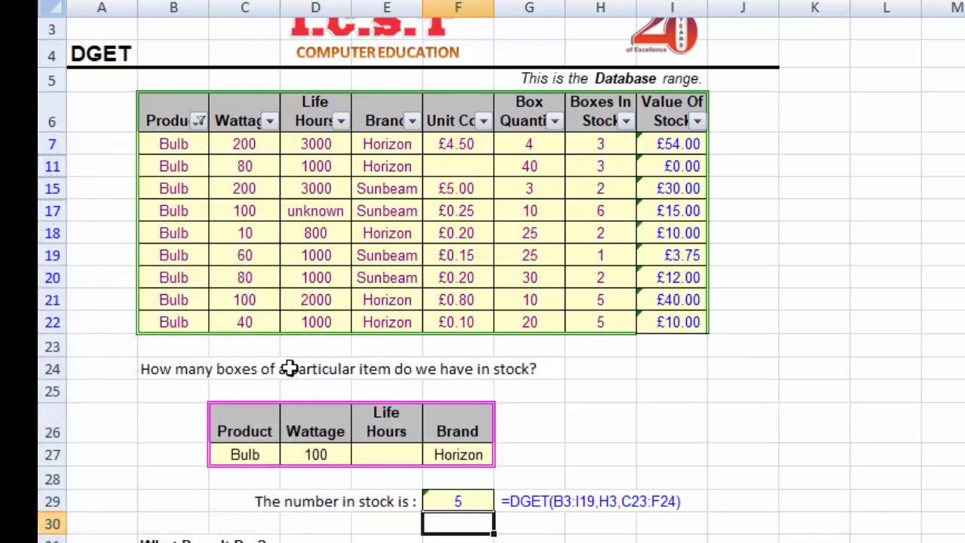
click(269, 121)
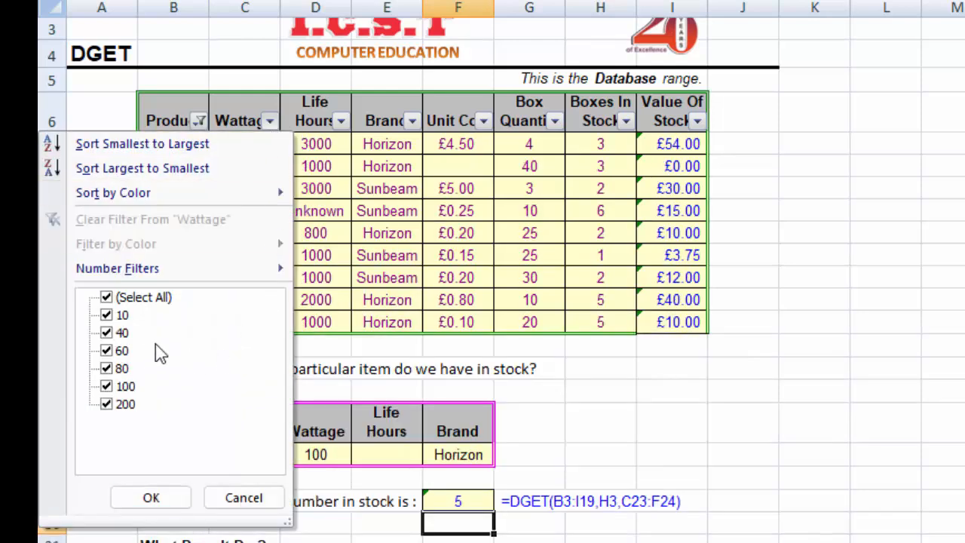
click(140, 297)
click(125, 385)
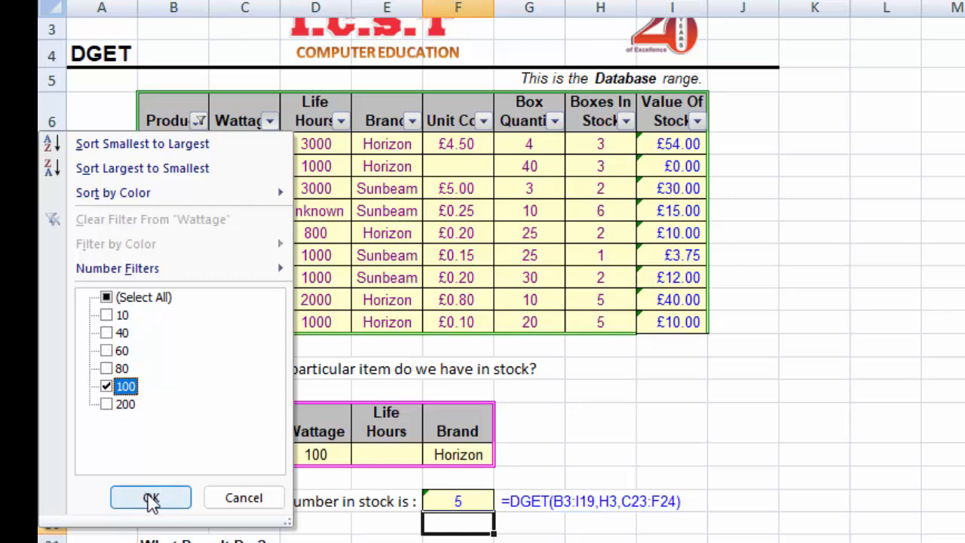
click(151, 499)
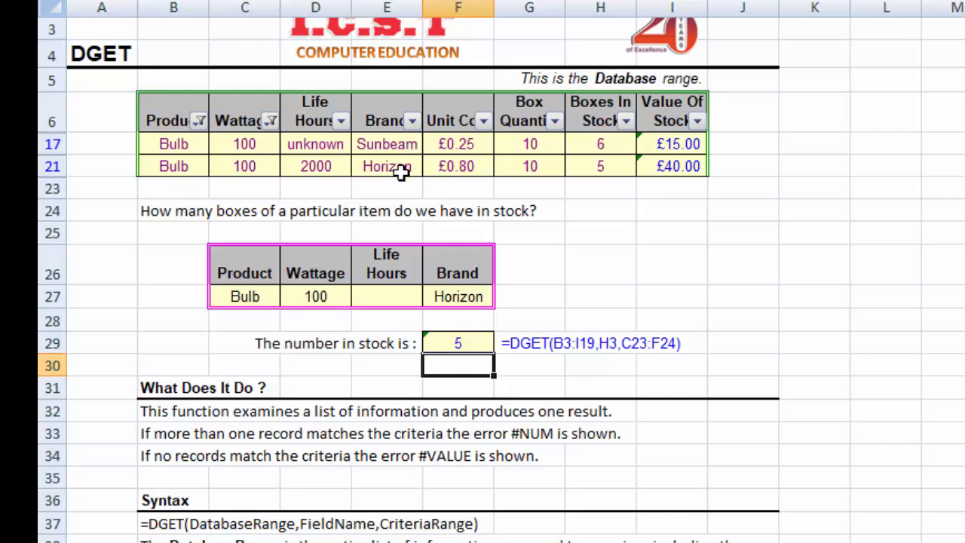
Try Horizon as the brand of the 100-watt bulb in row 17, and undo that change.
click(383, 147)
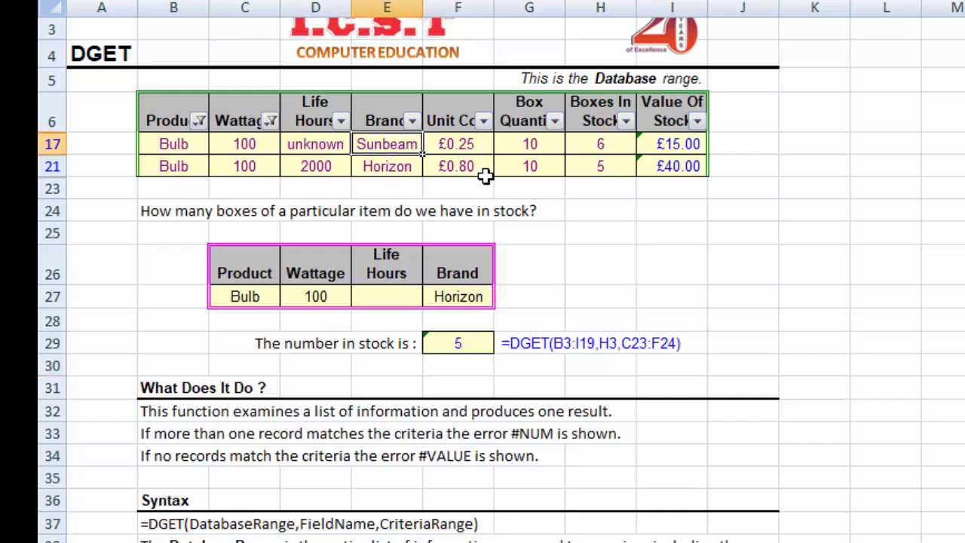
text(h)
key(Return)
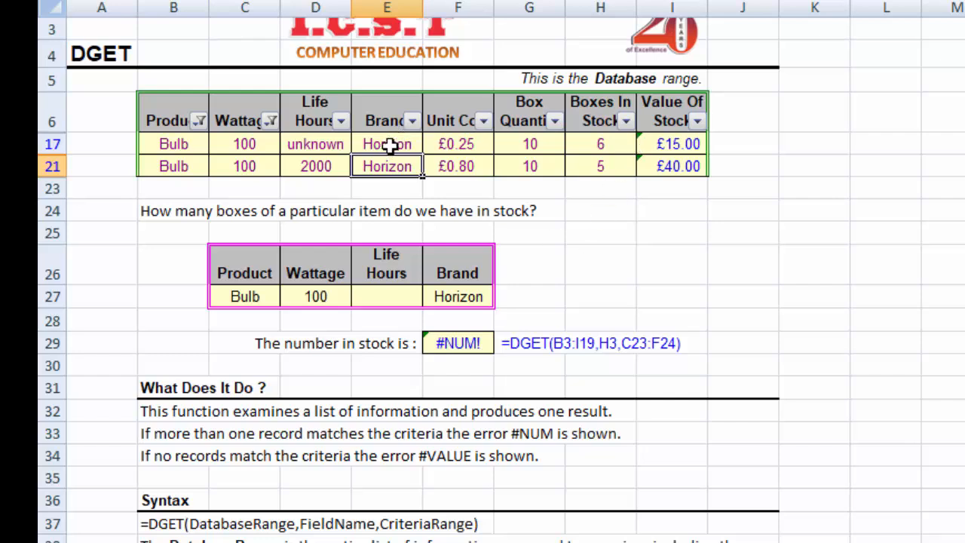
key(ctrl+z)
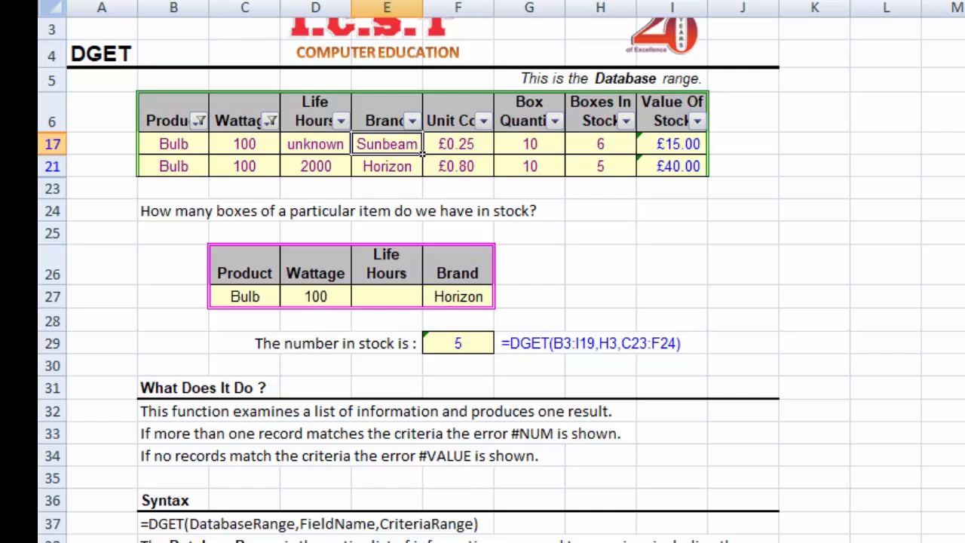
Highlight and read the What Does It Do section about the DGET function in rows 30 to 35.
scroll(482, 271, down, 2)
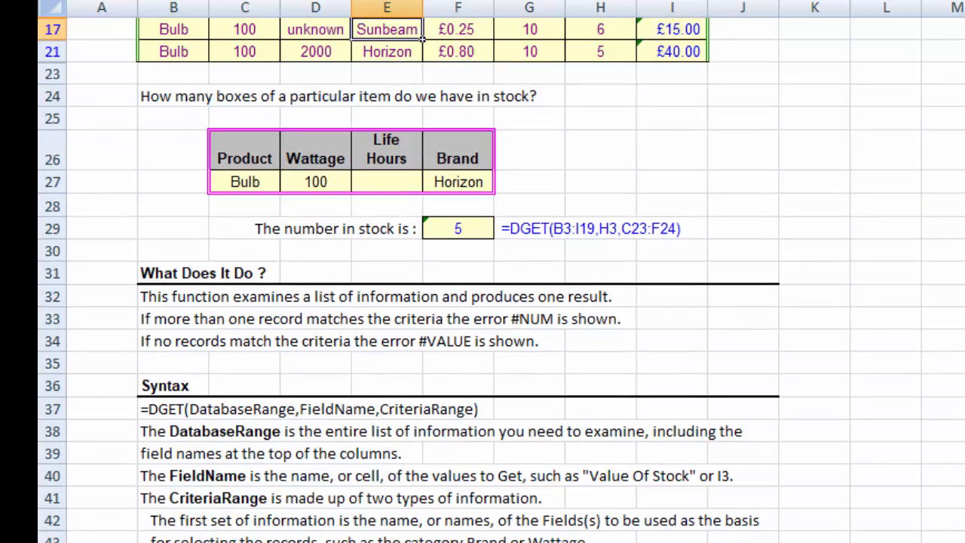
scroll(483, 272, down, 1)
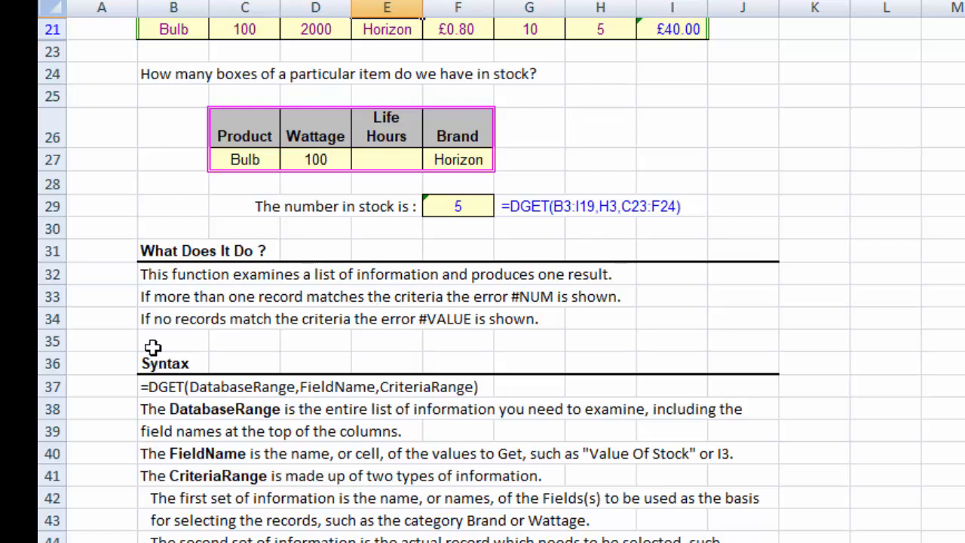
drag(144, 250, 528, 346)
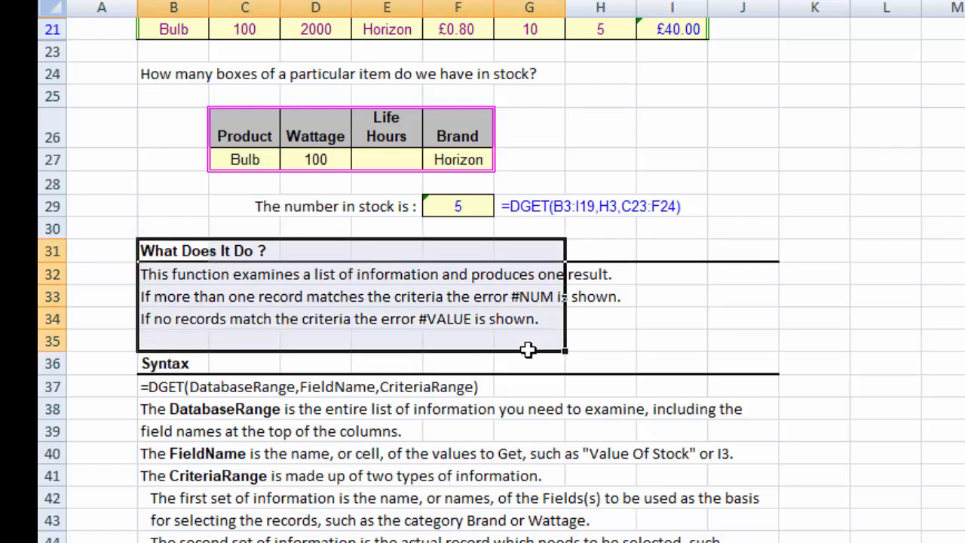
drag(105, 229, 818, 334)
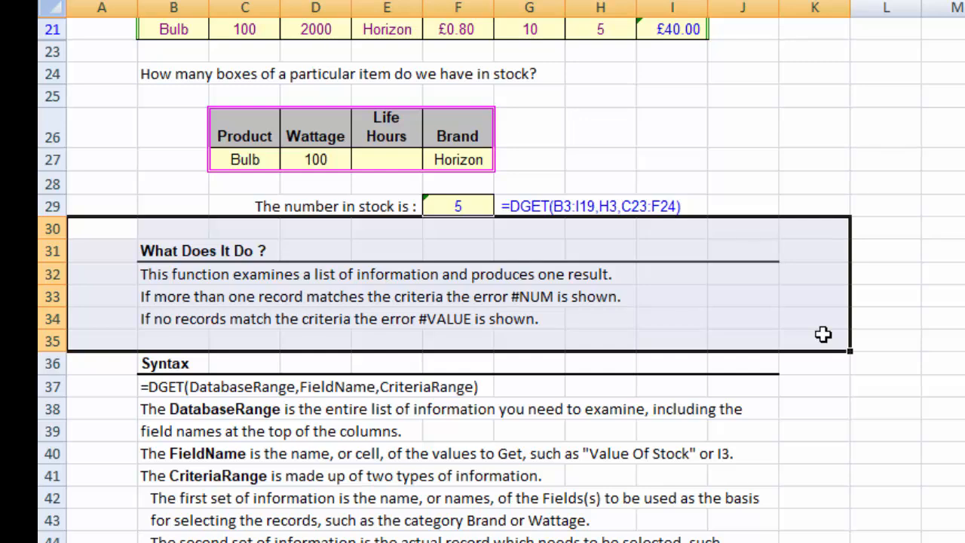
click(532, 427)
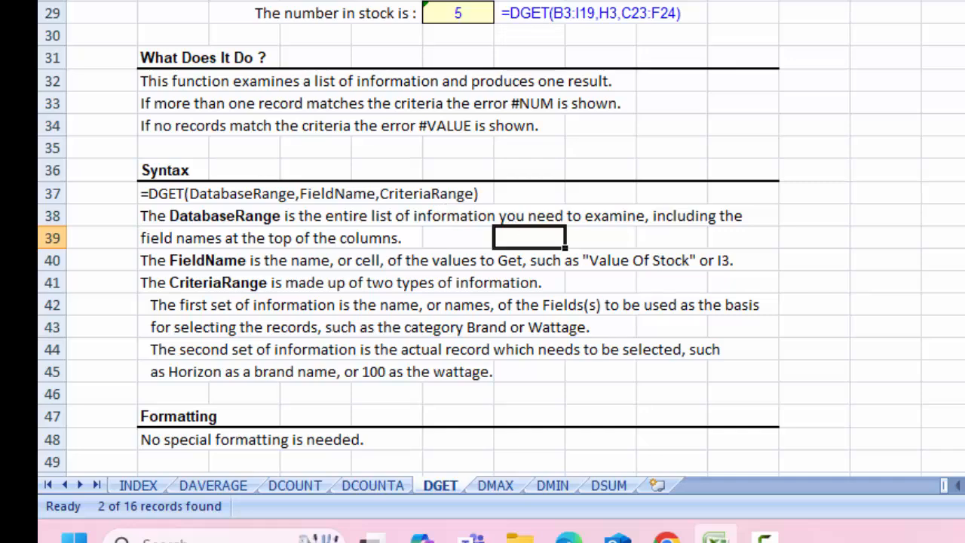
Review the DGET syntax notes and the worked Examples 1 to 3 further down the sheet.
click(964, 194)
click(963, 215)
click(964, 327)
key(Down)
key(Down)
key(Down)
key(Down)
key(Down)
key(Down)
key(Down)
key(Down)
key(Down)
key(Down)
key(Down)
key(Down)
key(Down)
key(Down)
key(Down)
key(Down)
key(Down)
key(Down)
key(Down)
key(Down)
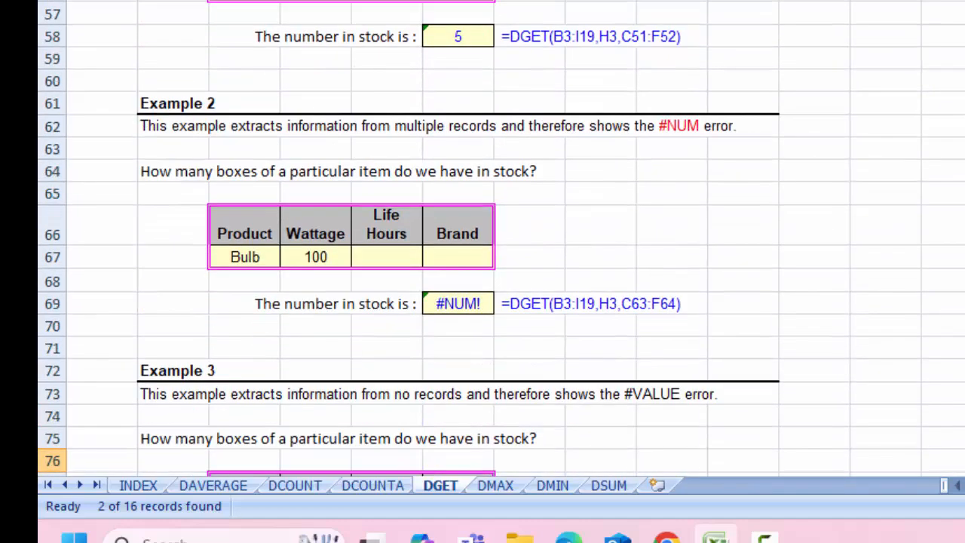
key(Down)
key(Down)
key(Down)
key(Down)
key(Down)
key(Down)
key(Down)
key(Down)
key(Down)
key(Down)
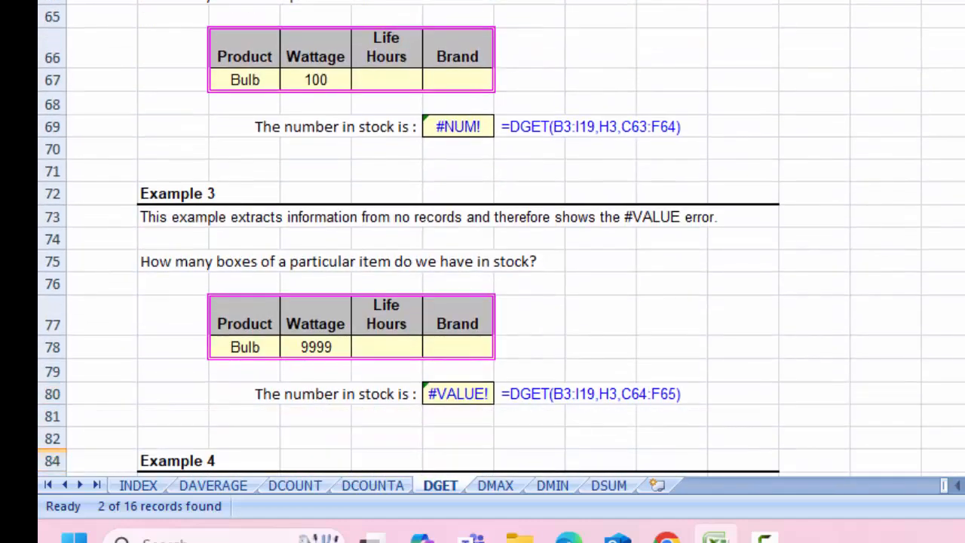
key(Down)
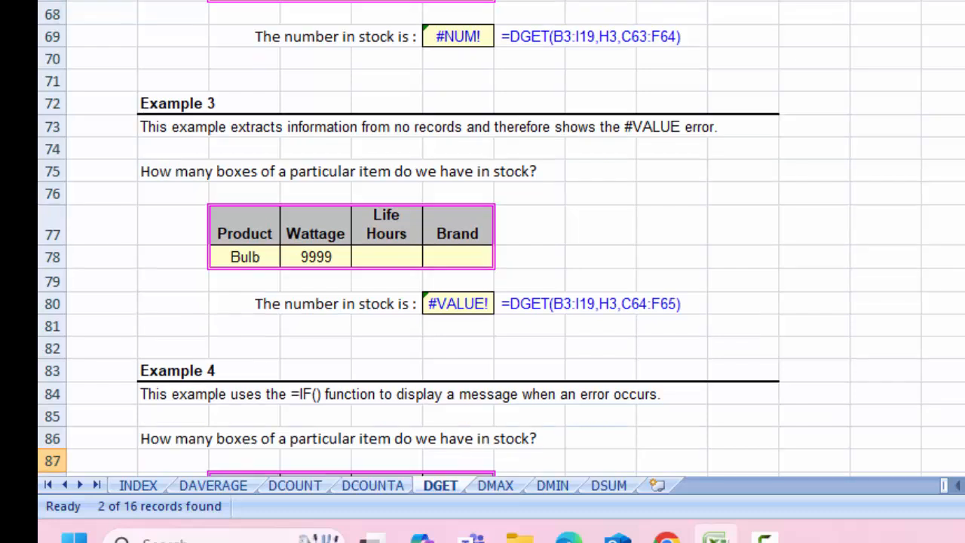
Inspect Example 3's Wattage criterion and number-in-stock formula, and look over Example 4 with its IF error message.
click(315, 256)
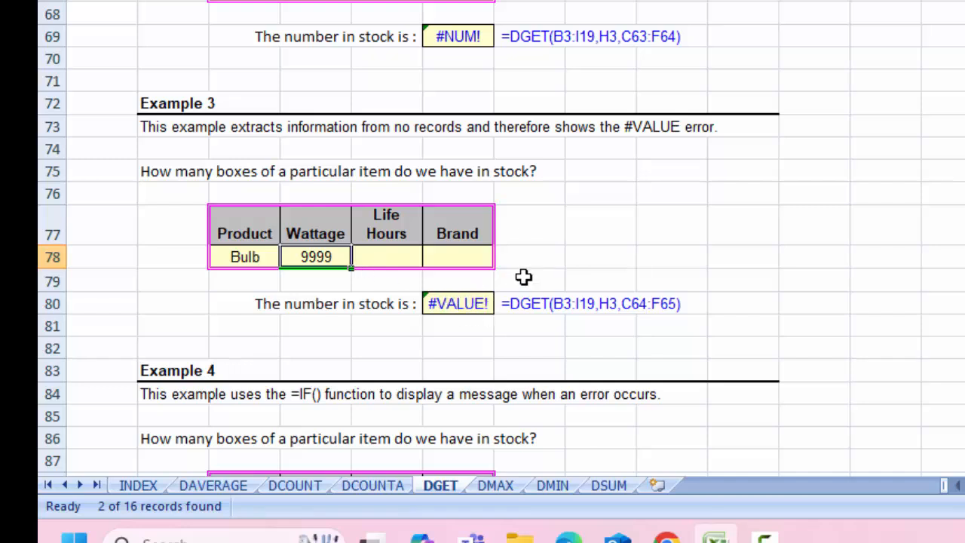
click(479, 304)
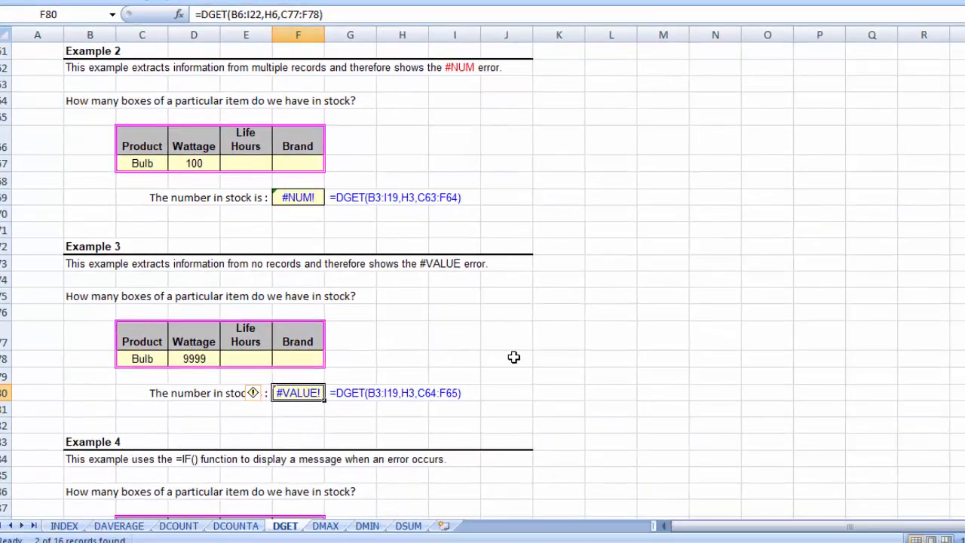
click(739, 514)
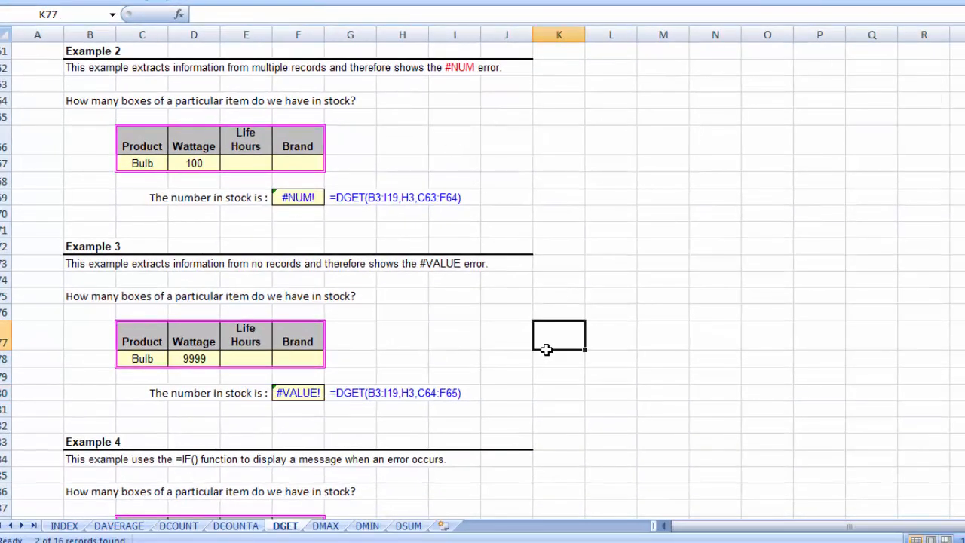
key(Down)
key(Down)
click(433, 195)
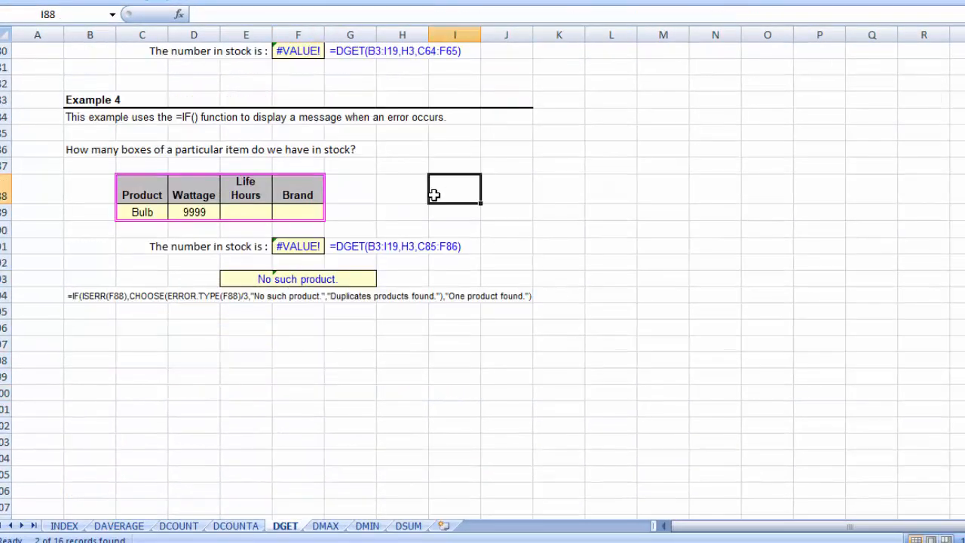
Go back through the examples to the database table at the top of the DGET sheet.
key(Up)
key(Up)
key(Up)
key(Up)
key(Up)
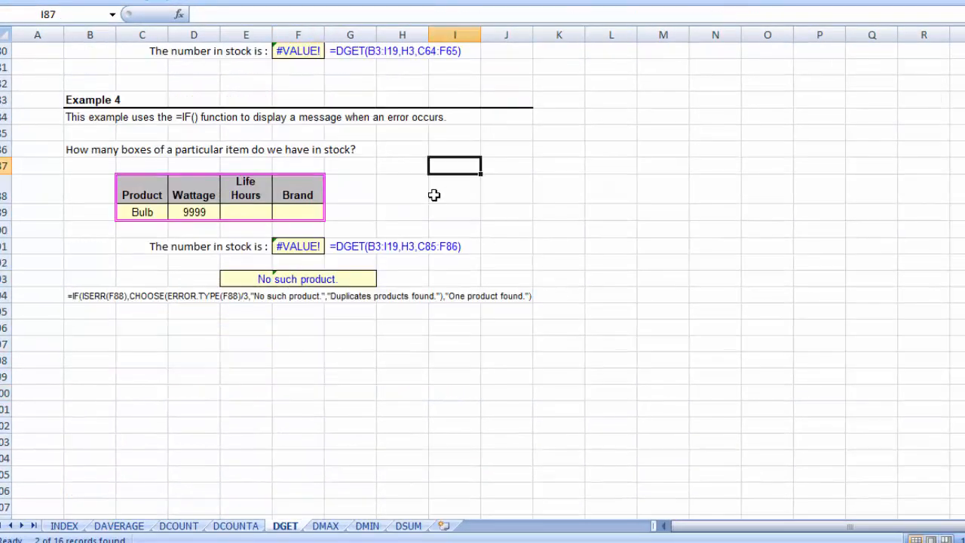
key(Up)
key(Up)
key(Up)
key(Up)
key(Up)
key(Up)
key(Up)
key(Up)
key(Up)
key(Up)
key(Up)
key(Up)
key(Up)
key(Up)
key(Up)
key(Up)
key(Up)
key(Up)
key(Up)
key(Up)
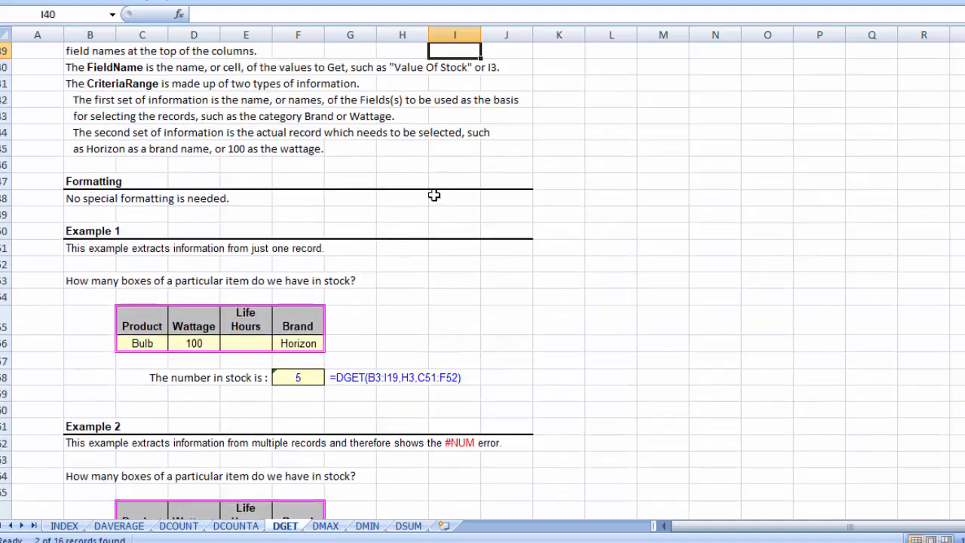
key(Up)
key(Up)
key(Up)
key(Up)
key(Up)
key(Up)
key(Up)
key(Up)
key(Up)
key(Up)
key(Up)
key(Up)
key(Up)
key(Up)
key(Up)
key(Up)
key(Up)
key(Up)
key(Up)
key(Up)
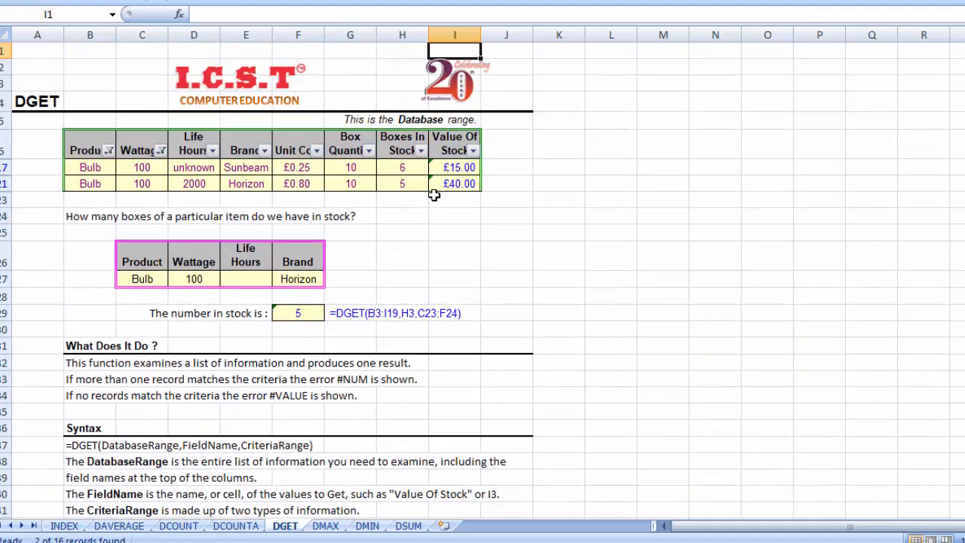